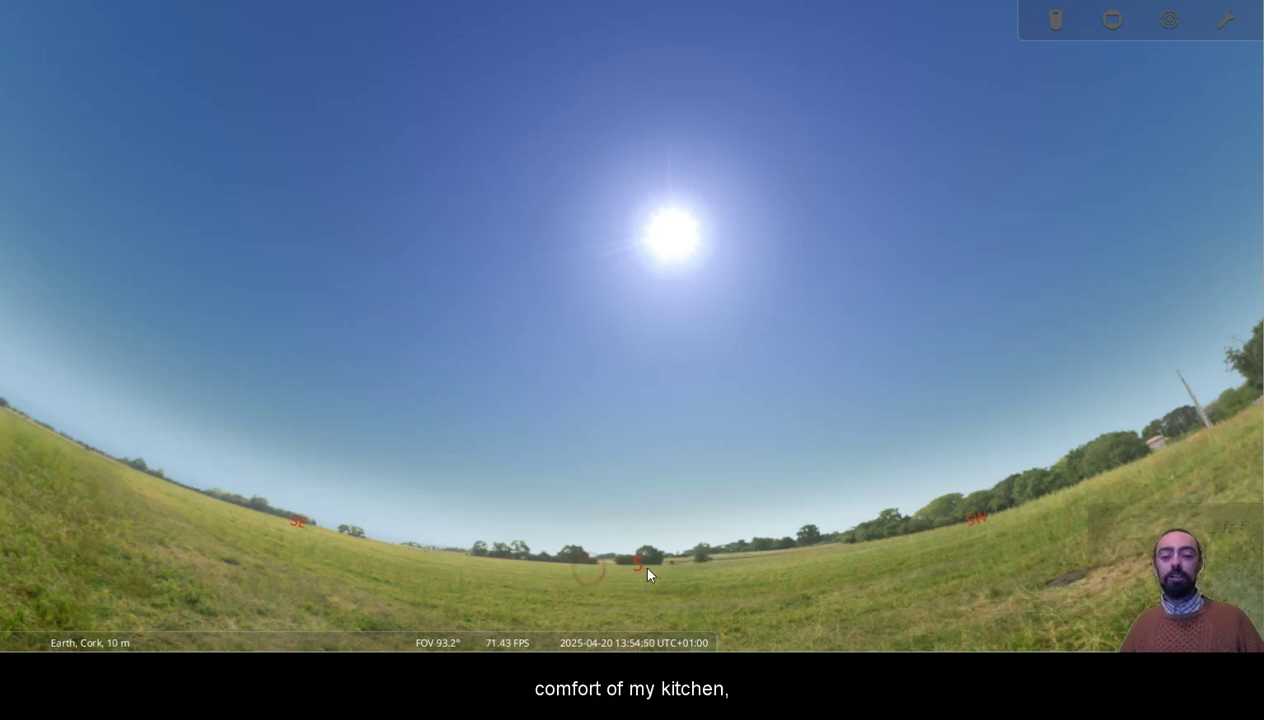
# Pan the sky over Cork and speed time to about 21:13, when Jupiter, Mars and Sirius appear.
pyautogui.moveTo(612, 555); pyautogui.dragTo(572, 540)
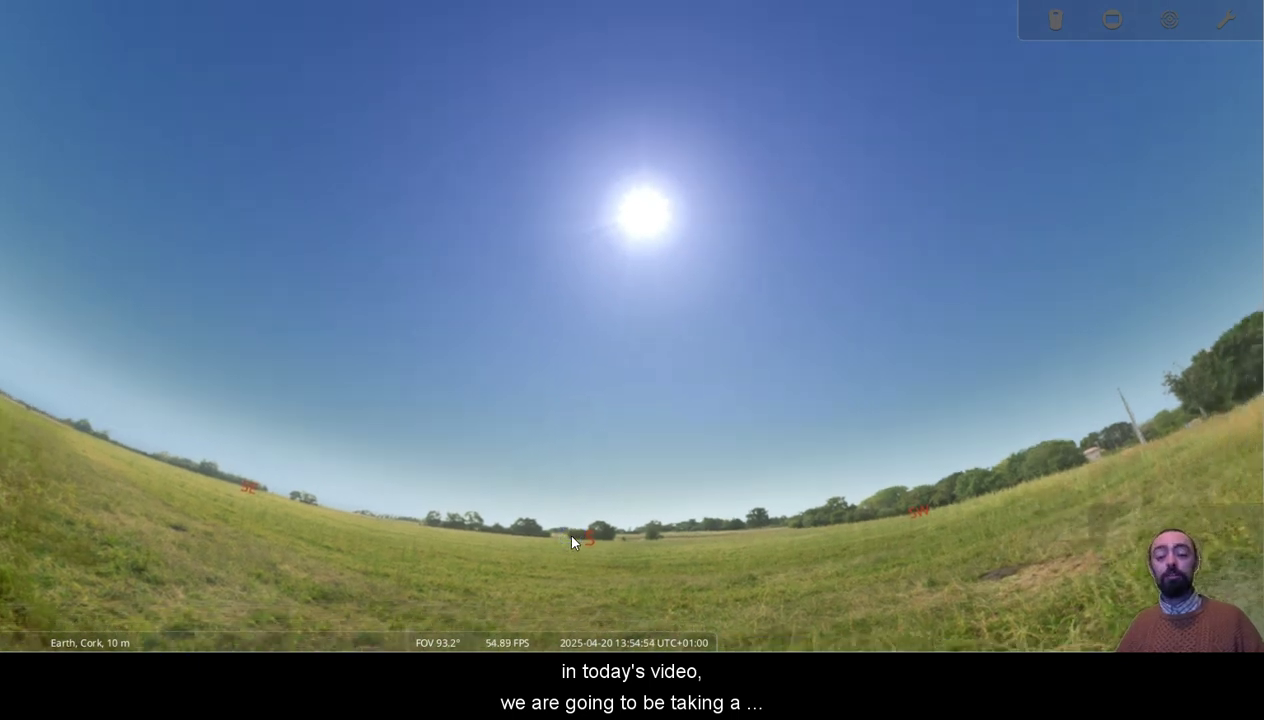
pyautogui.press('l')
pyautogui.press('l')
pyautogui.press('l')
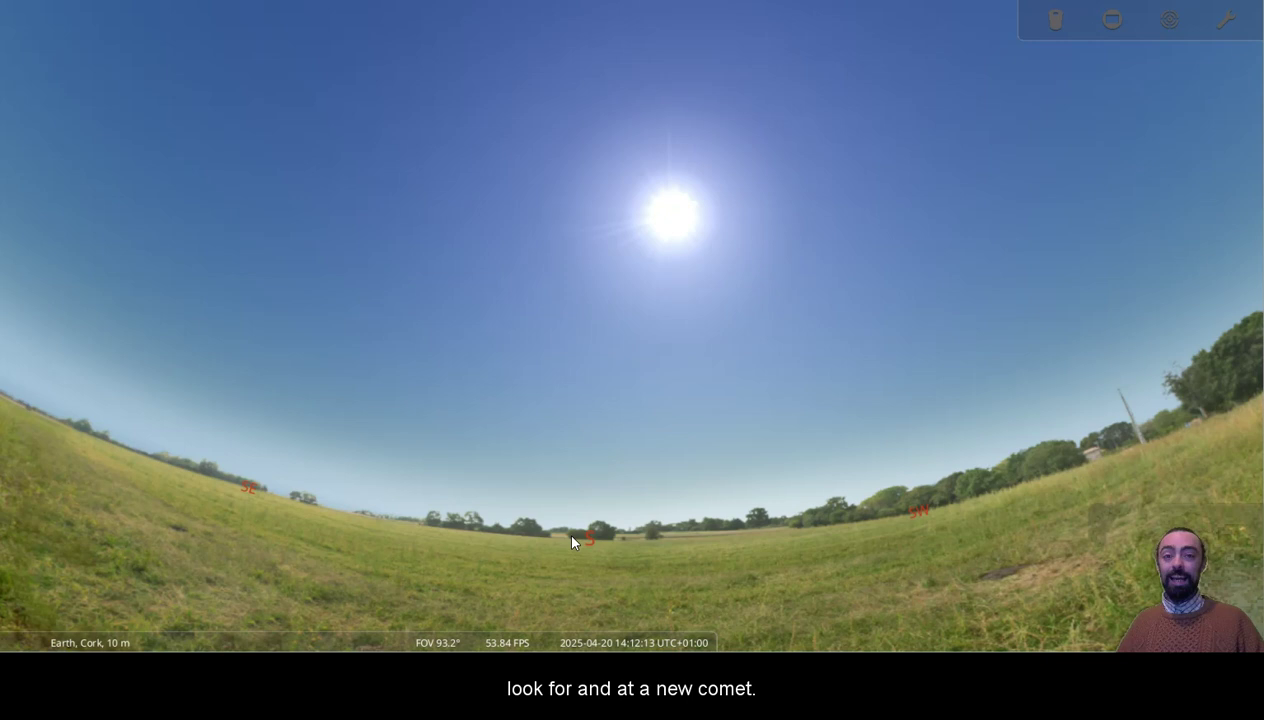
pyautogui.press('l')
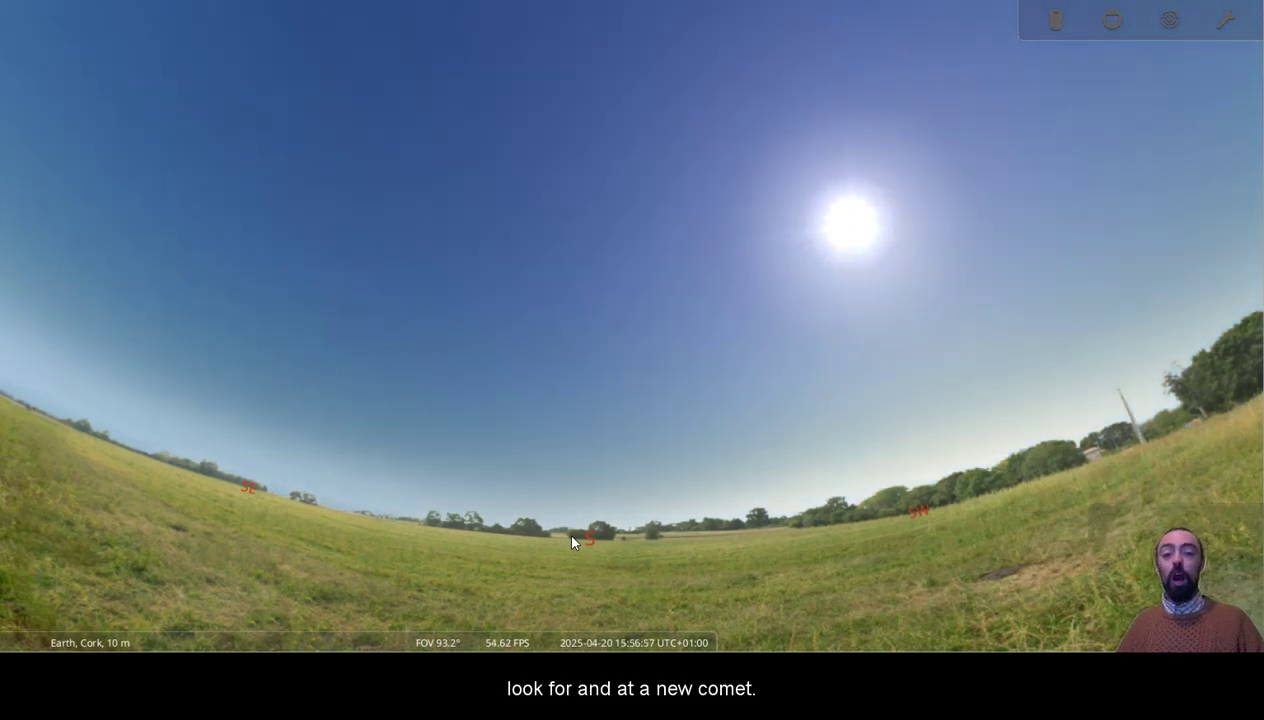
pyautogui.press('j')
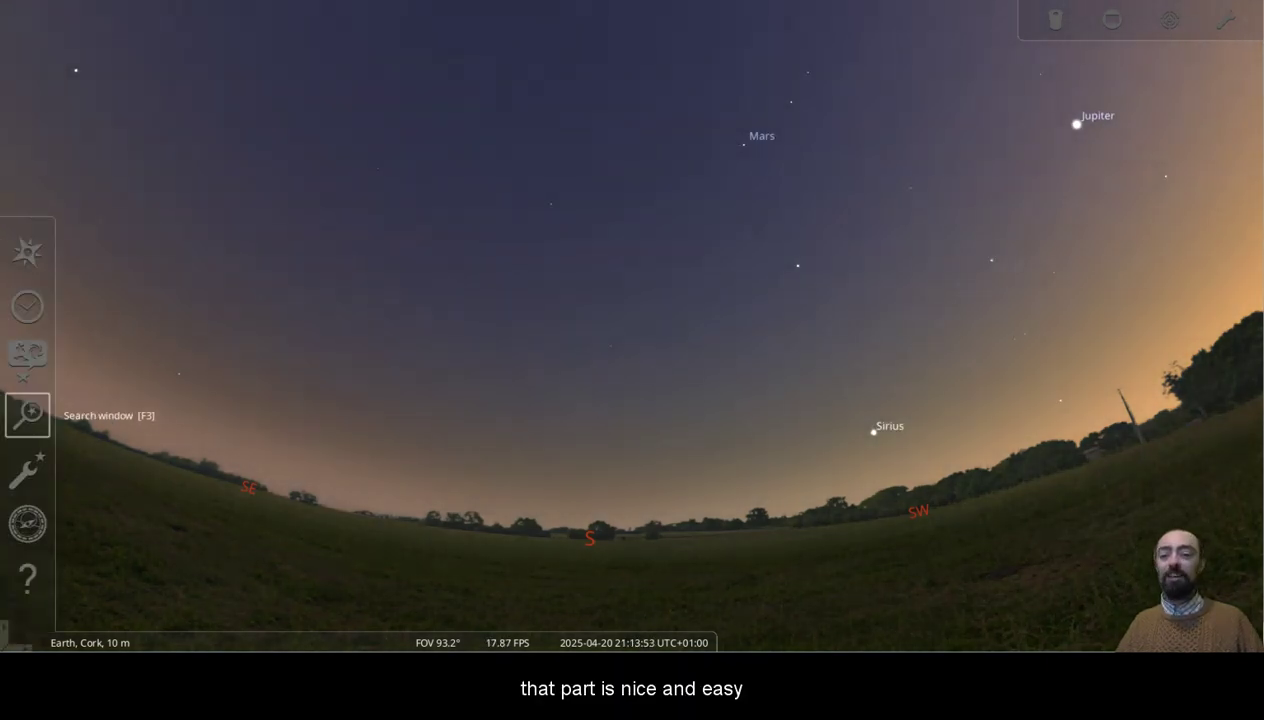
pyautogui.click(30, 362)
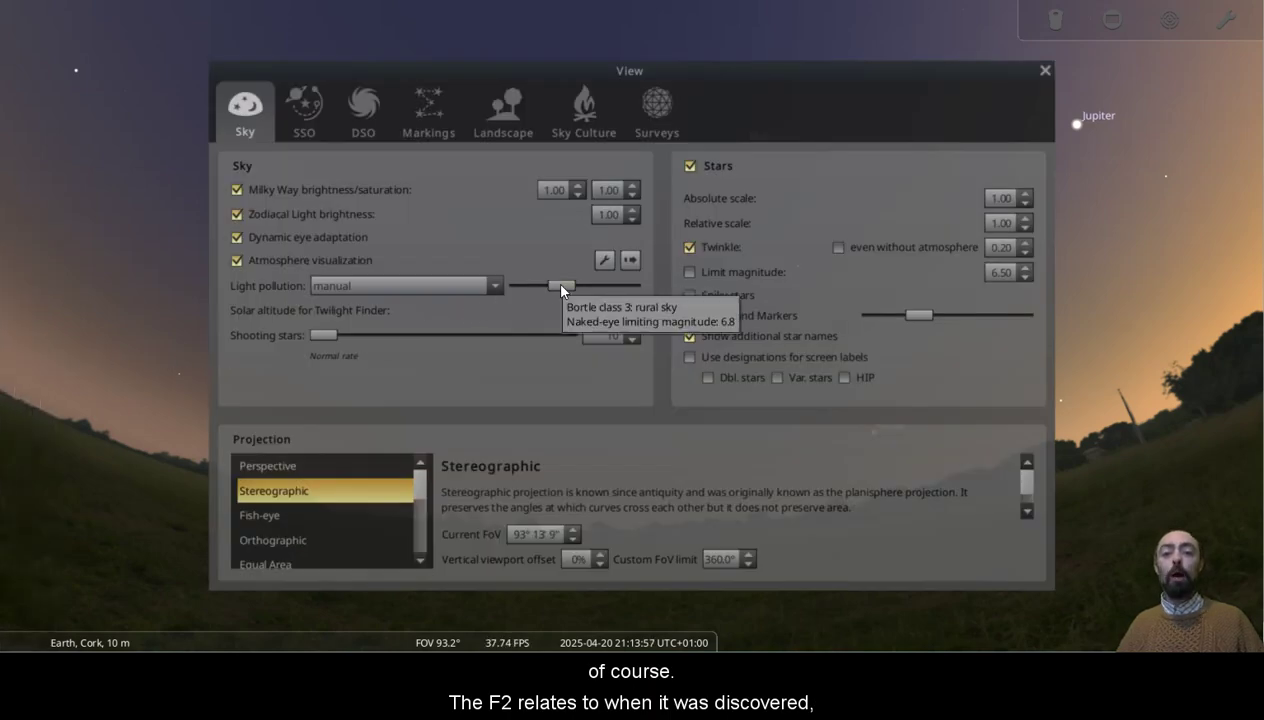
pyautogui.moveTo(560, 286)
pyautogui.mouseDown()
pyautogui.moveTo(578, 292)
pyautogui.moveTo(563, 288)
pyautogui.mouseUp()
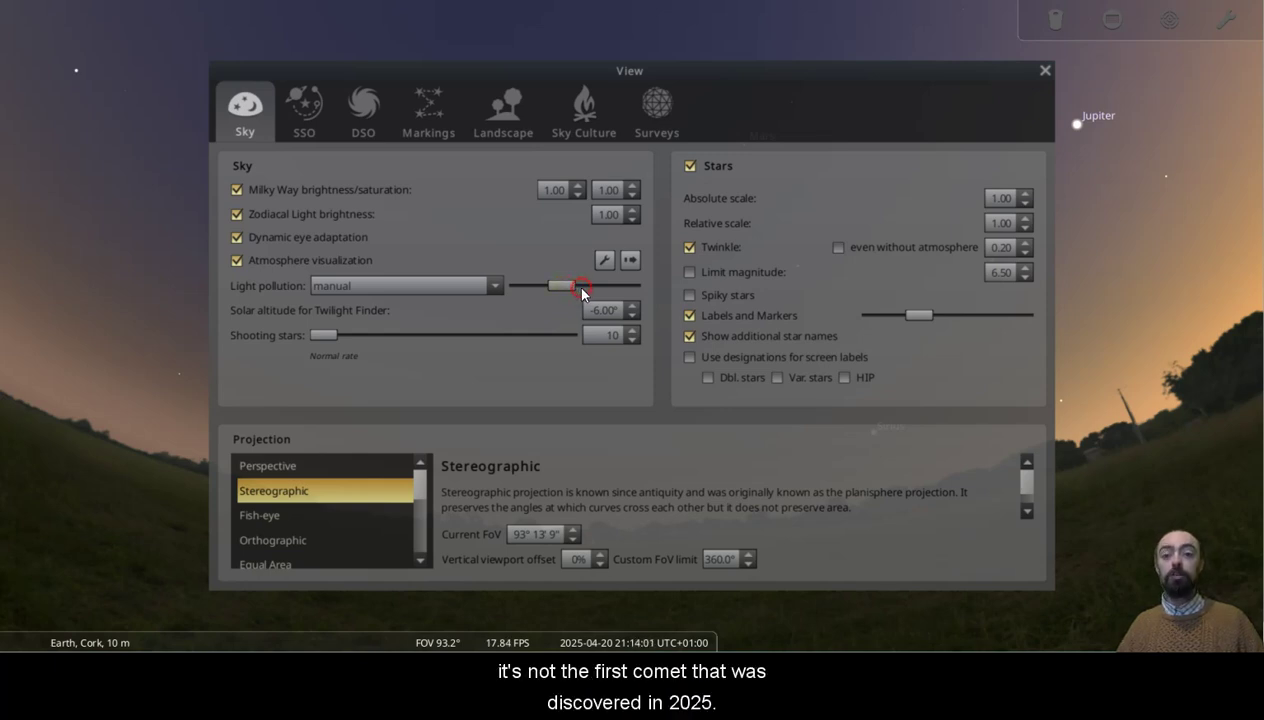
pyautogui.moveTo(563, 288); pyautogui.dragTo(579, 292)
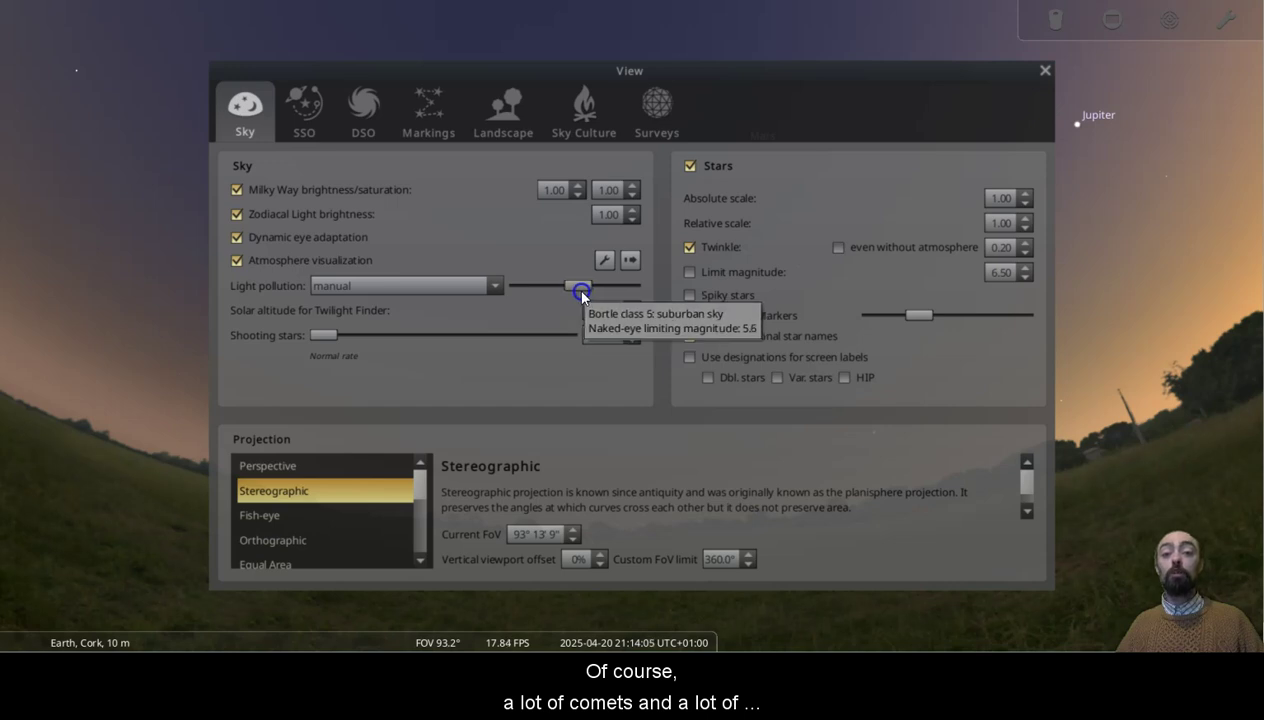
pyautogui.click(1045, 71)
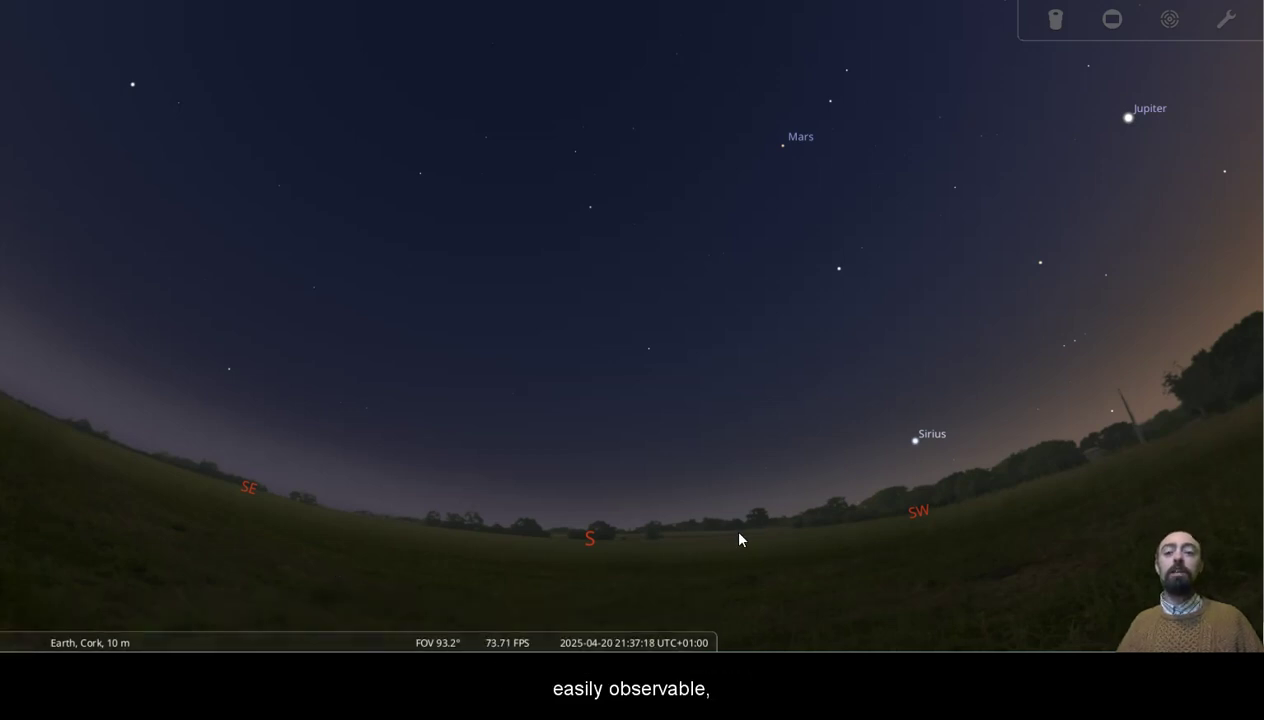
# Look around the horizon from west to southeast, tilting up, and end facing south.
pyautogui.click(686, 528)
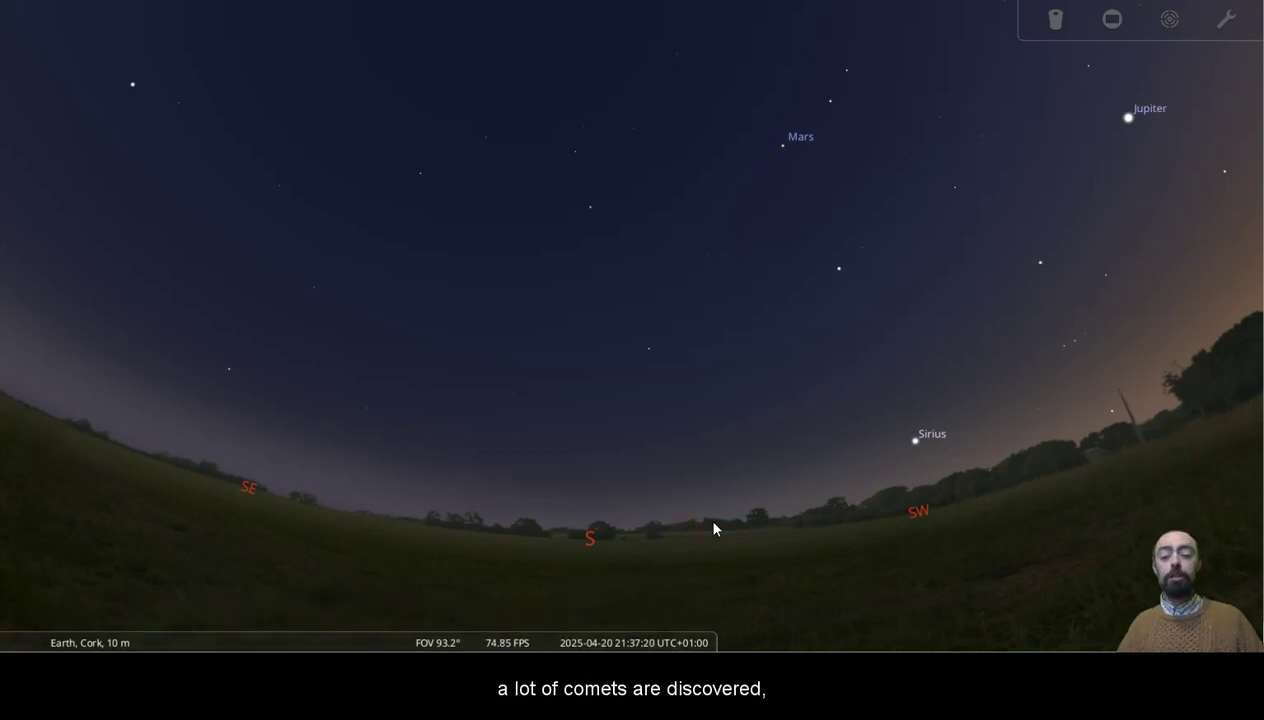
pyautogui.press('Right')
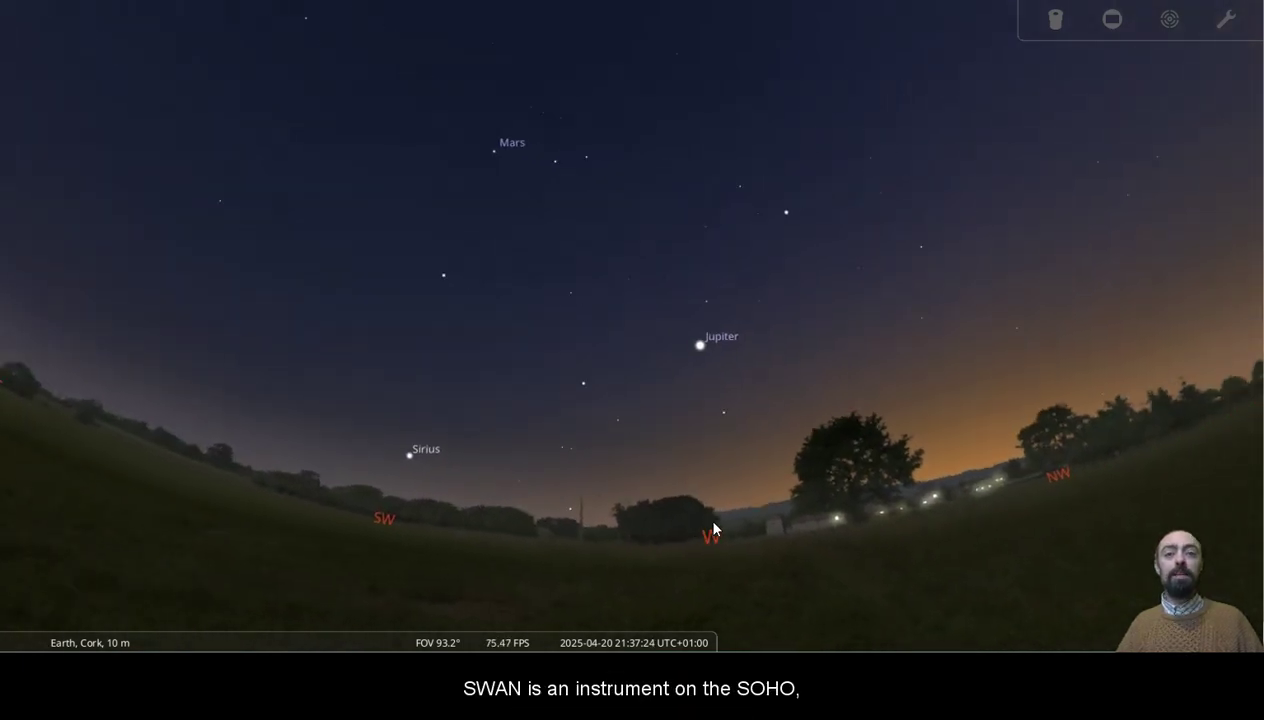
pyautogui.press('Left')
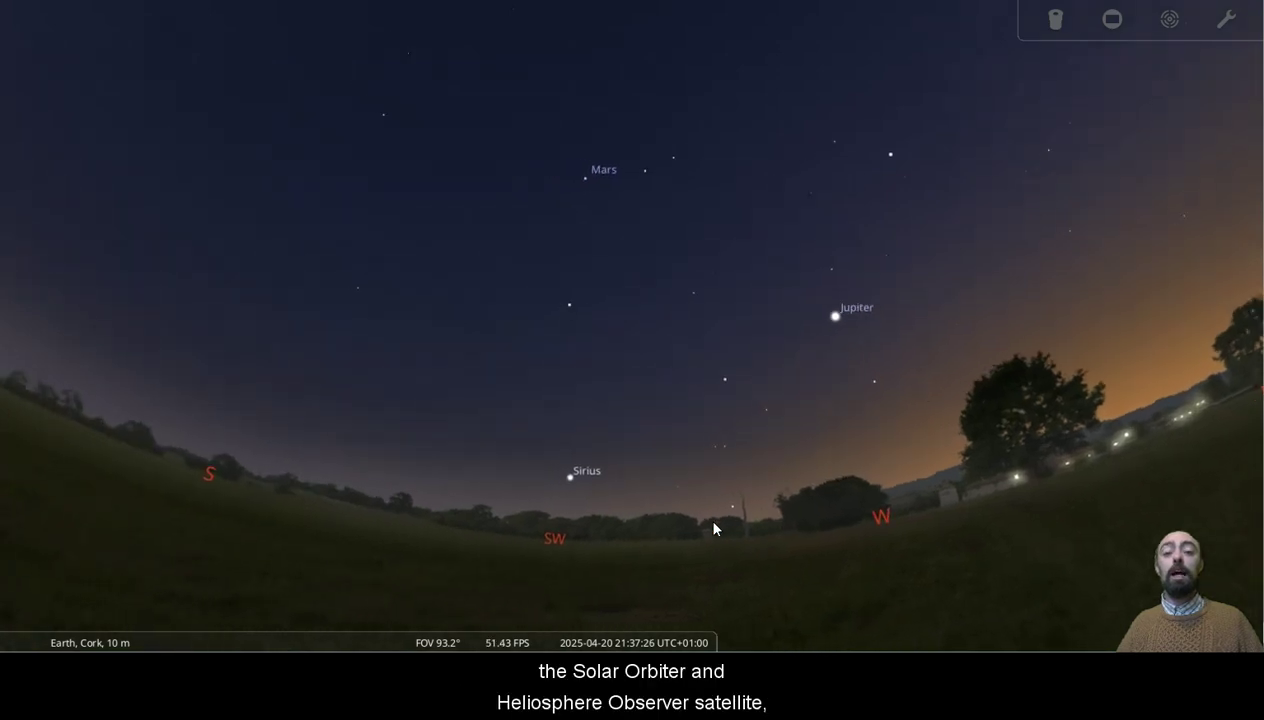
pyautogui.press('Left')
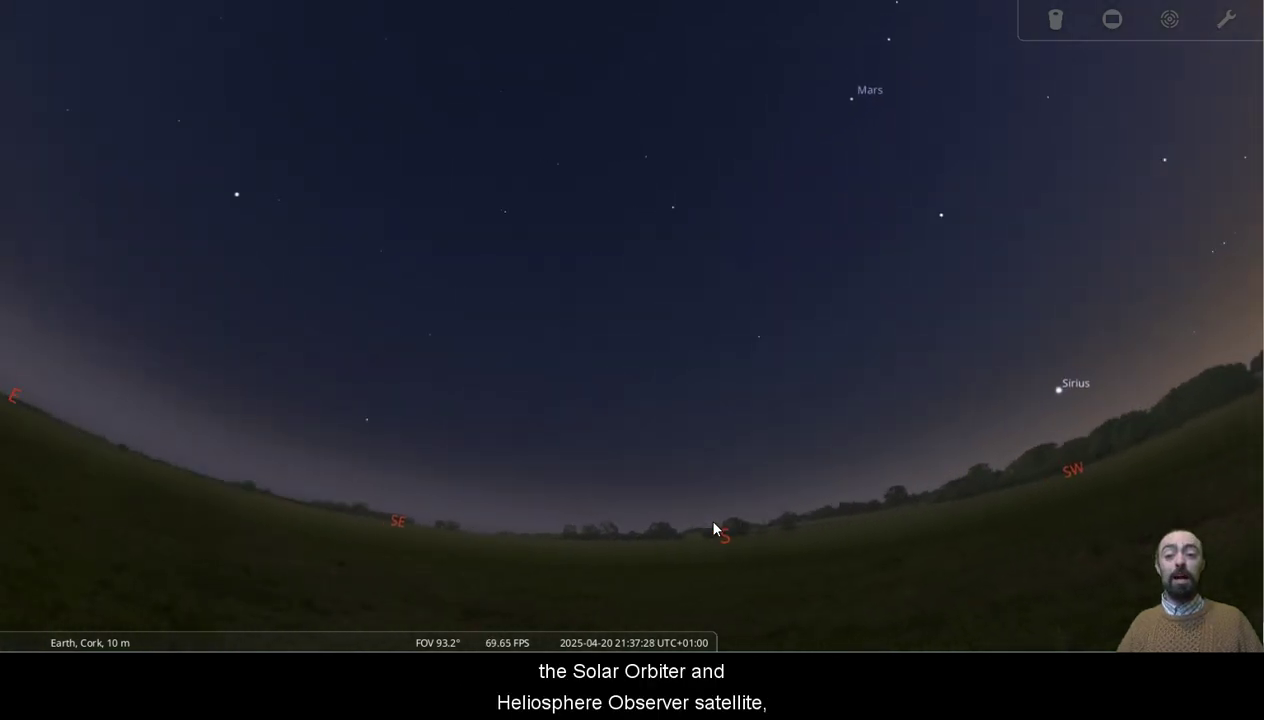
pyautogui.press('Left')
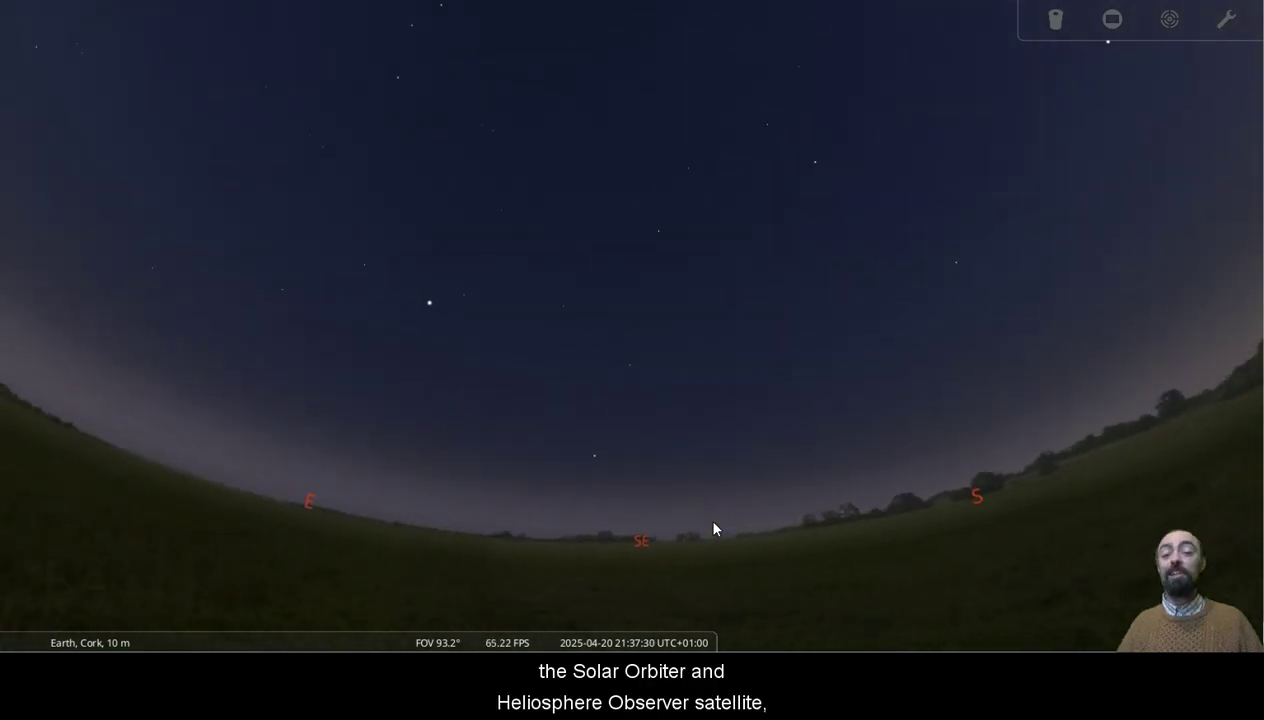
pyautogui.press('Up')
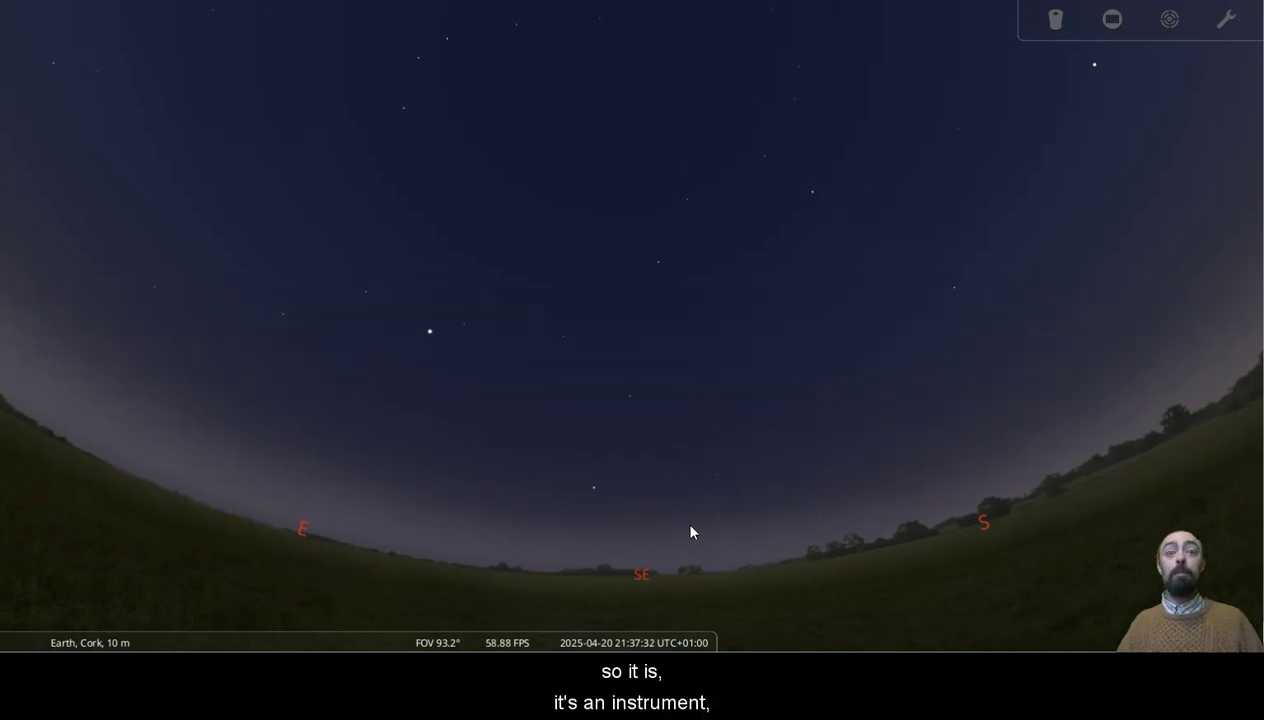
pyautogui.press('Right')
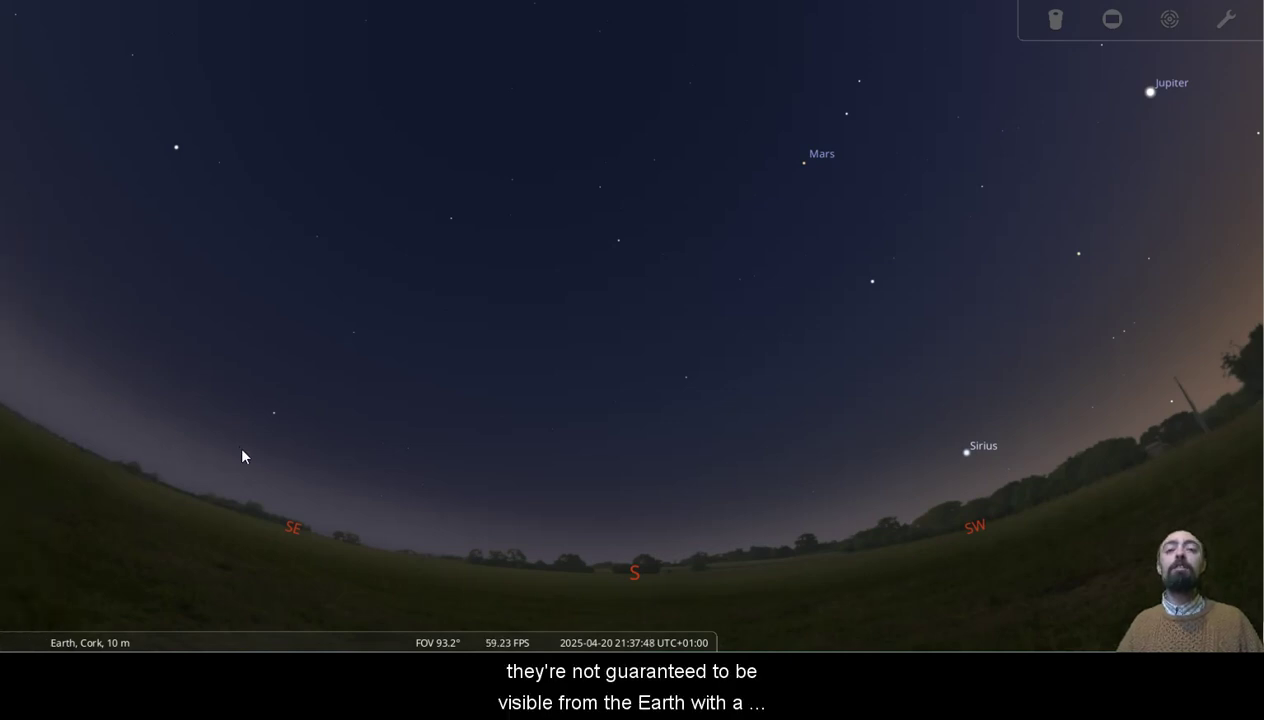
# Advance to about 22:06 at normal time rate and recentre on the southern horizon.
pyautogui.press('l')
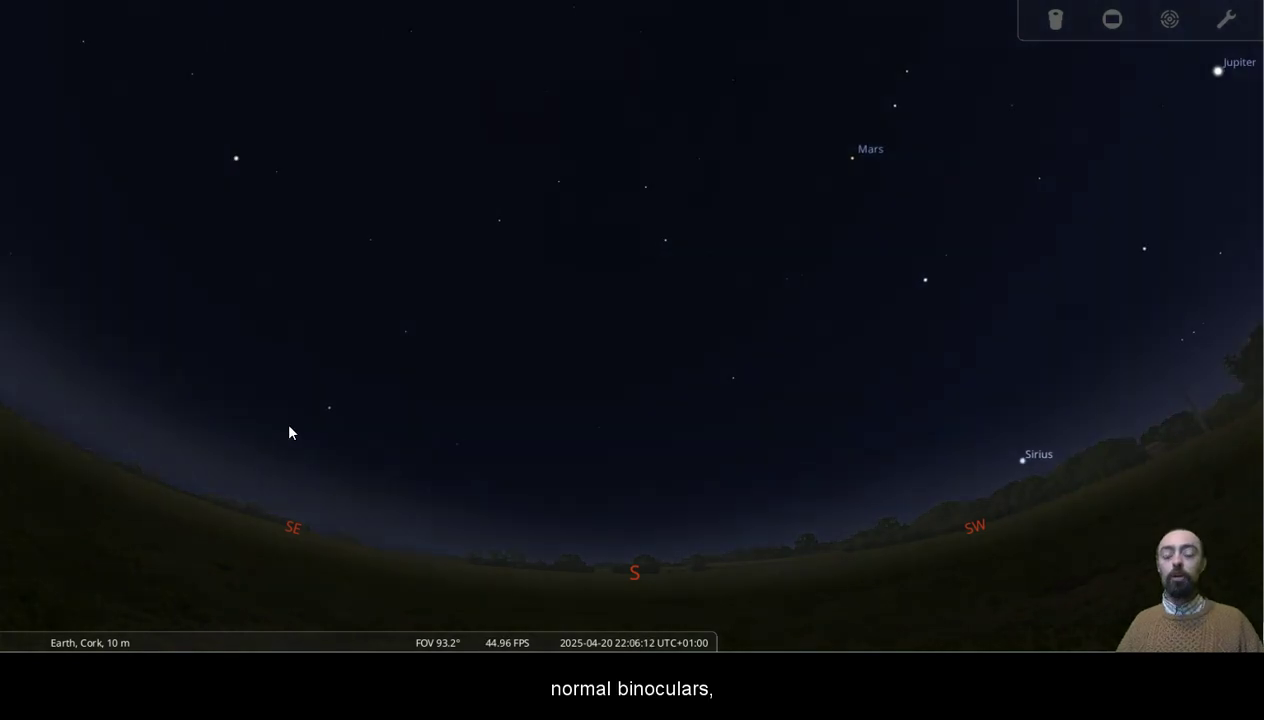
pyautogui.click(686, 524)
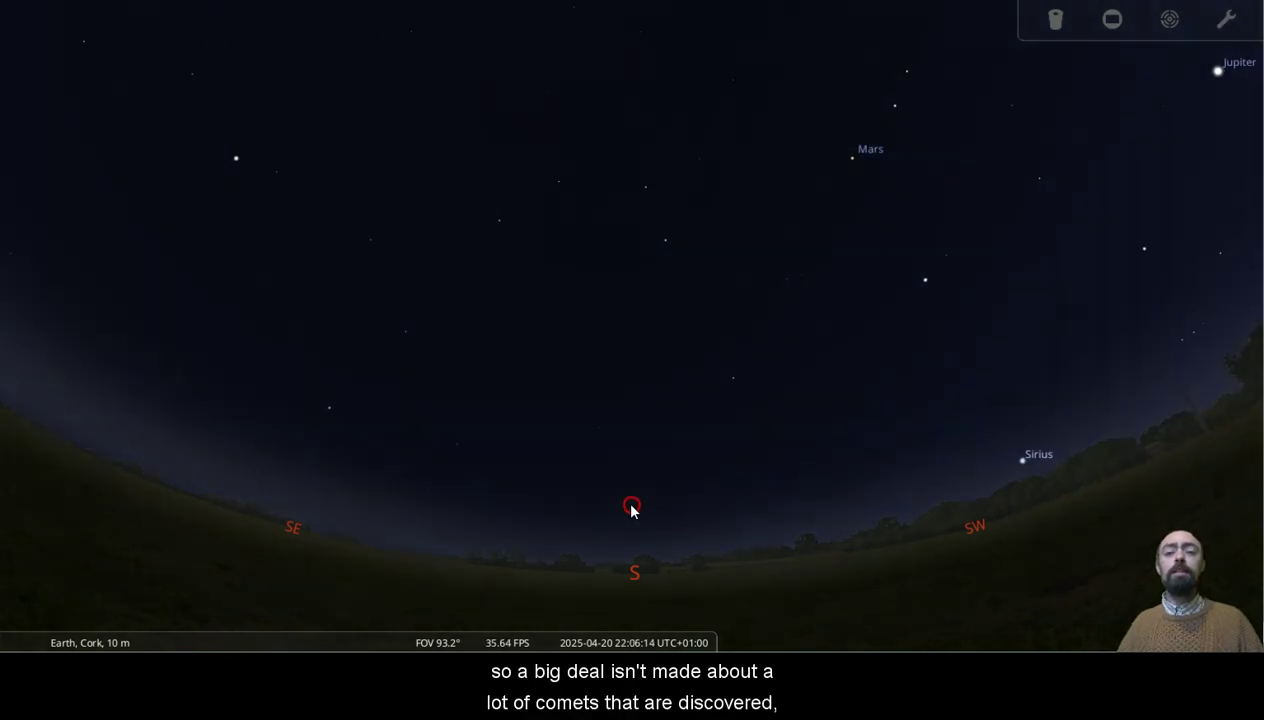
pyautogui.moveTo(655, 525); pyautogui.dragTo(603, 494)
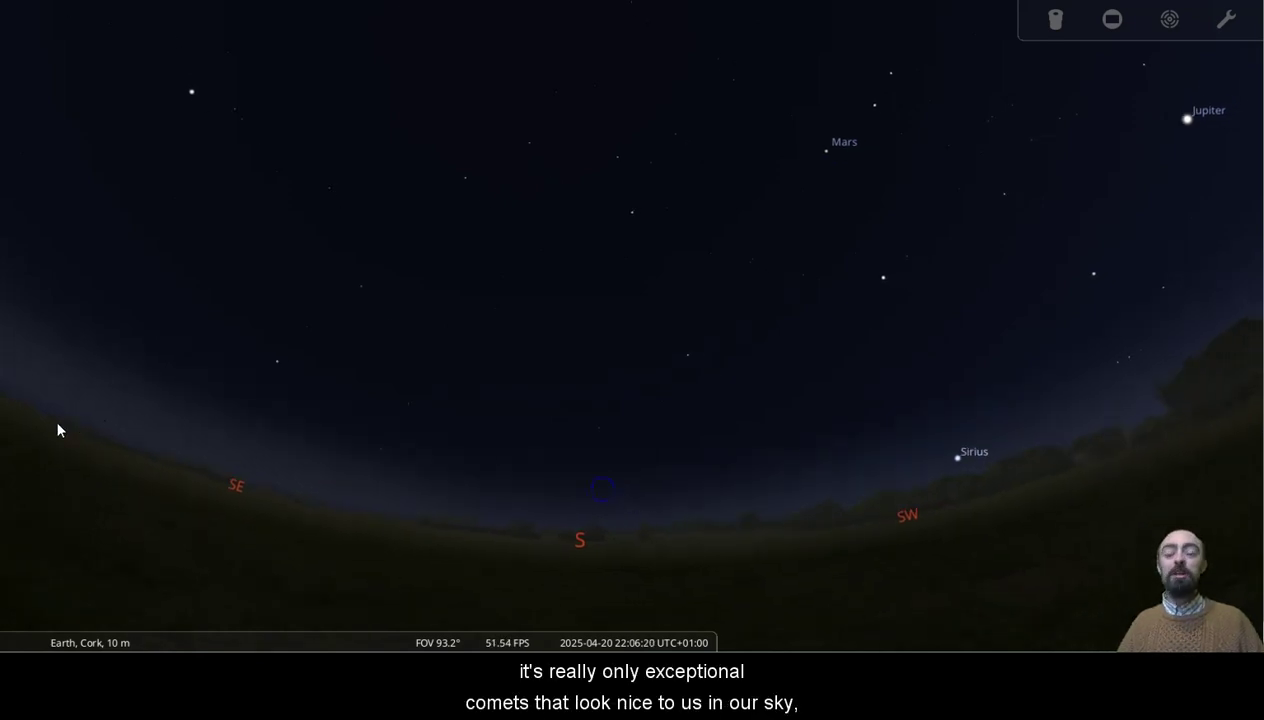
pyautogui.moveTo(27, 470)
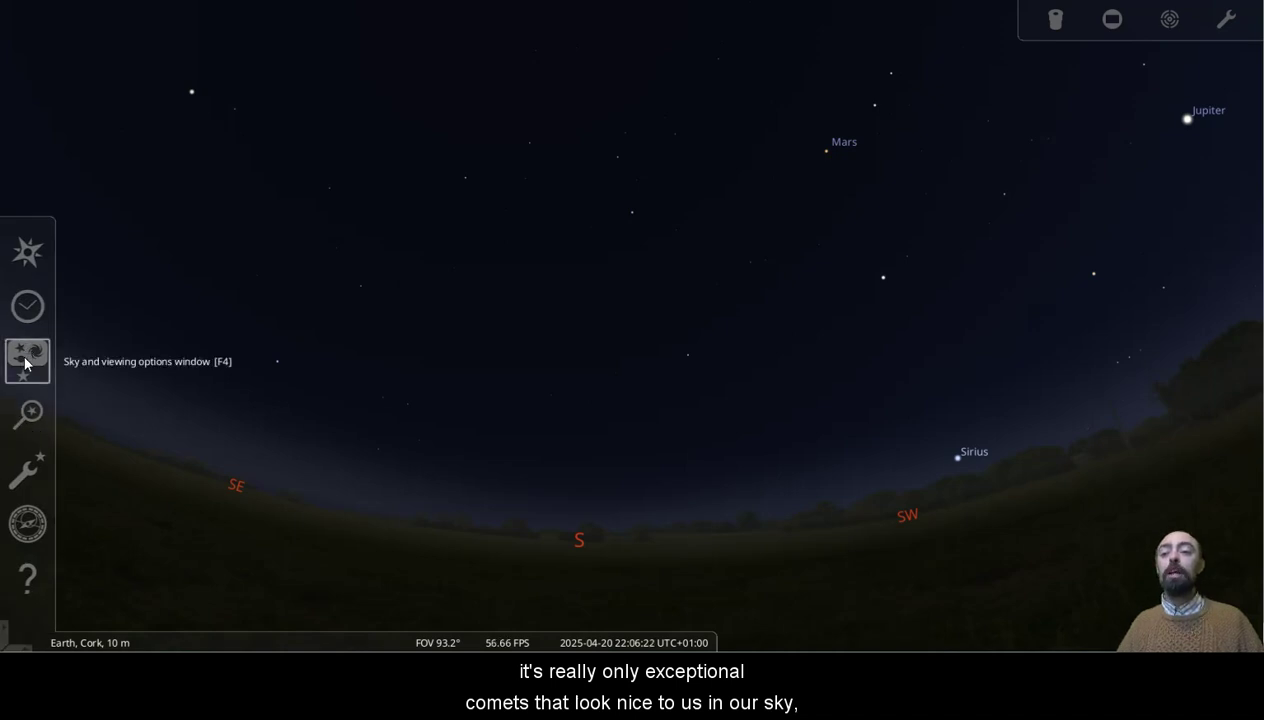
# In Configuration's Plugins list, select the Solar System Editor plugin, set to load at startup.
pyautogui.click(29, 486)
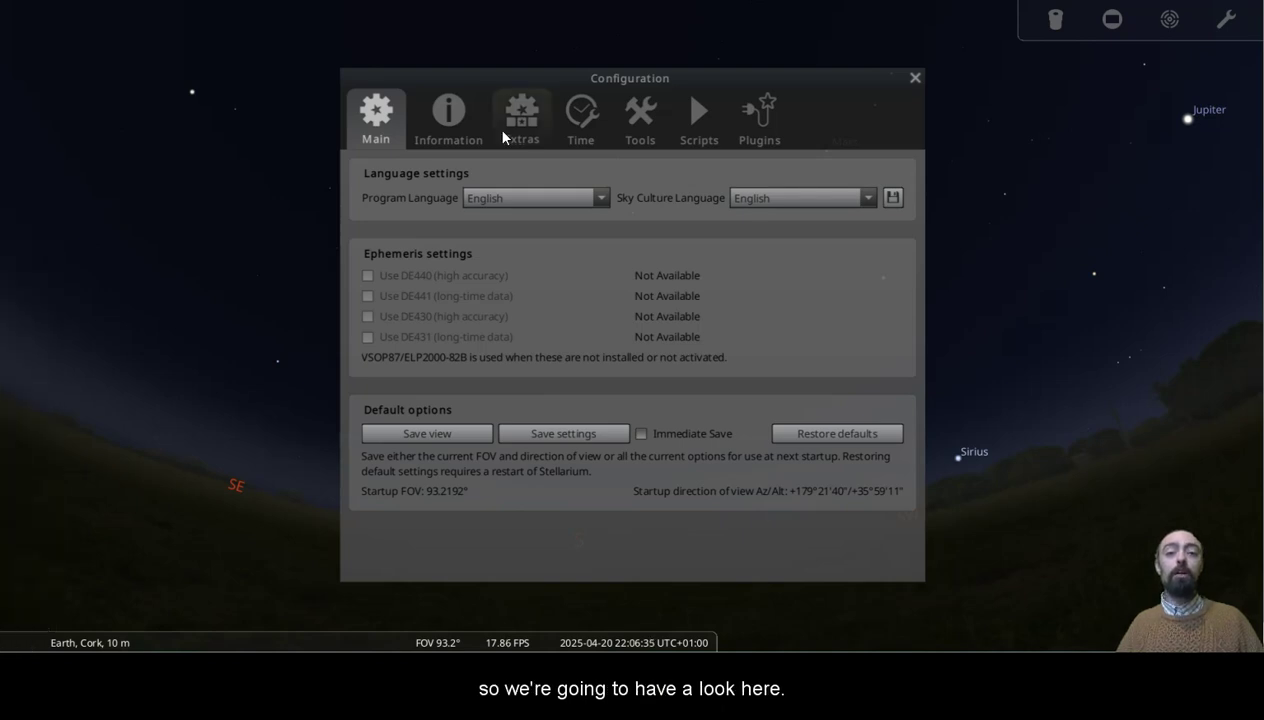
pyautogui.click(762, 118)
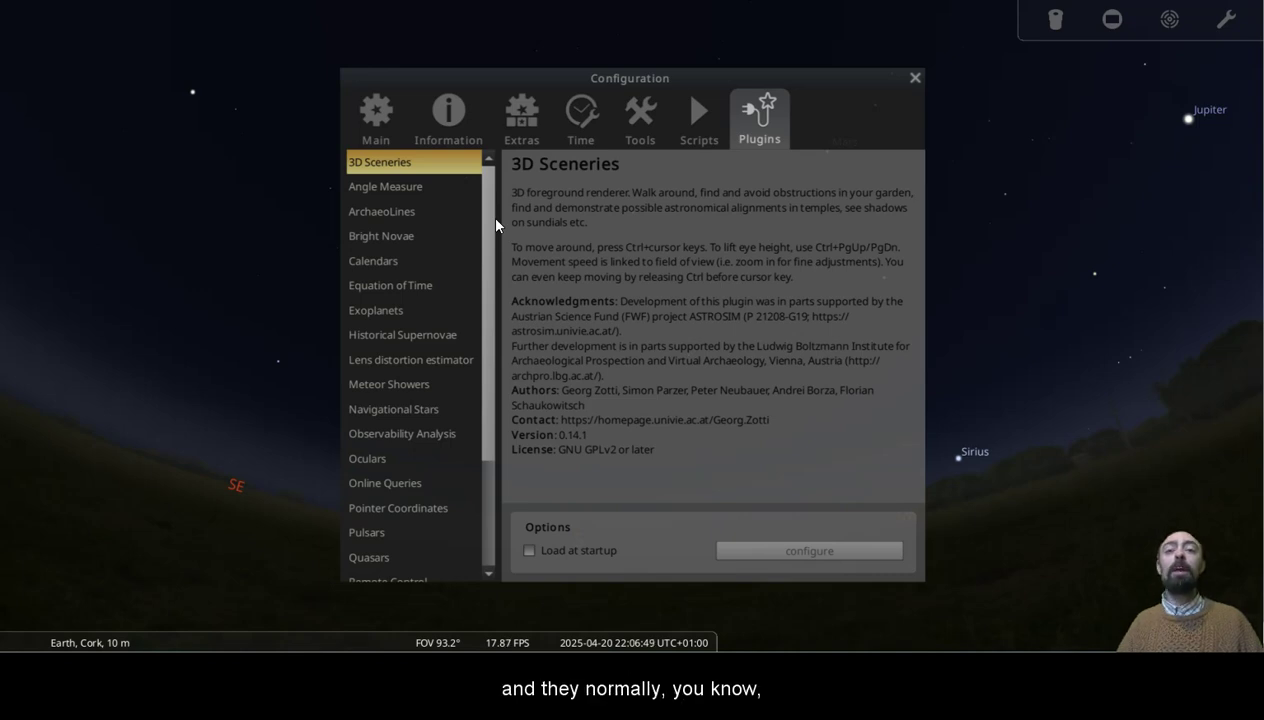
pyautogui.rightClick(488, 380)
pyautogui.click(496, 297)
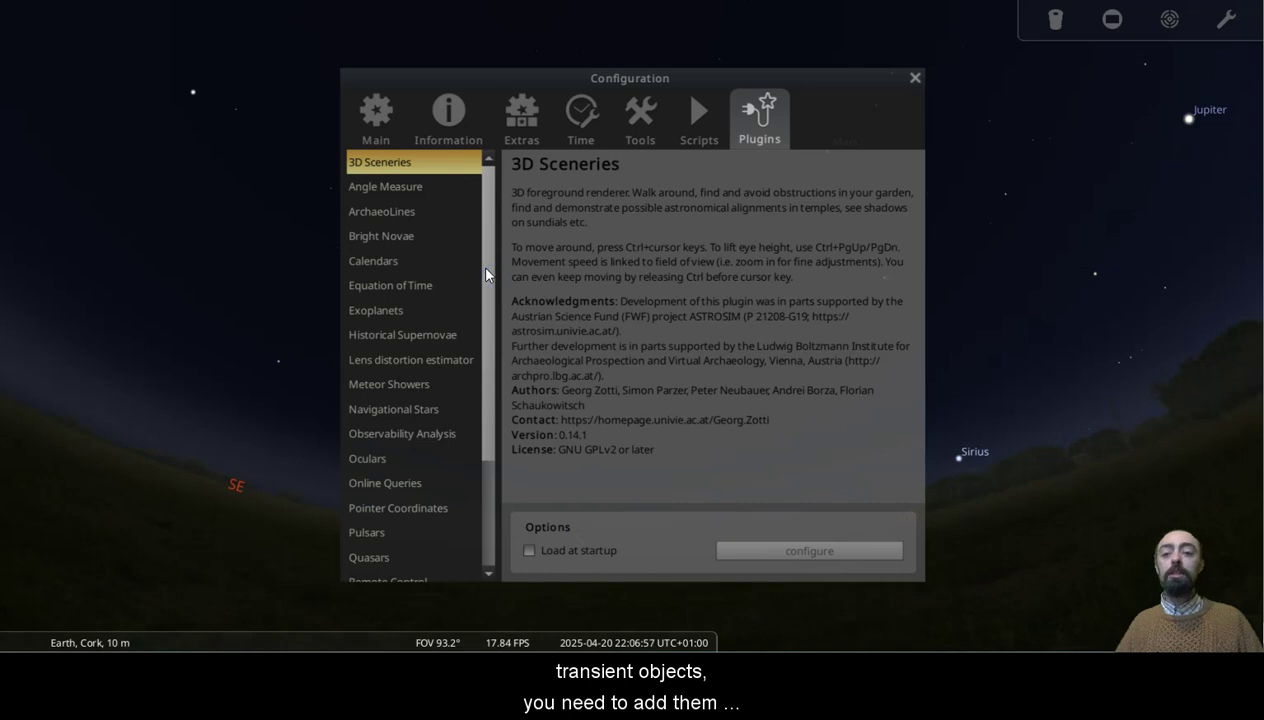
pyautogui.scroll(-2, 482, 324)
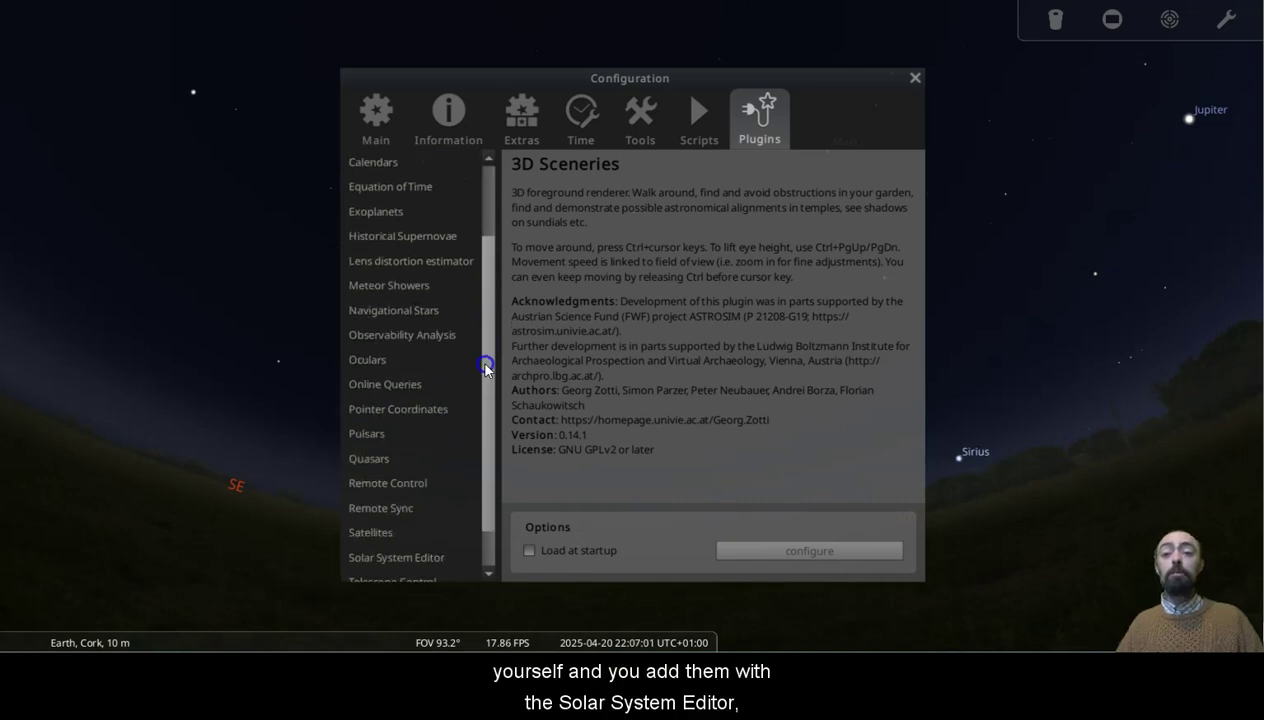
pyautogui.scroll(-1, 482, 373)
pyautogui.scroll(-1, 485, 393)
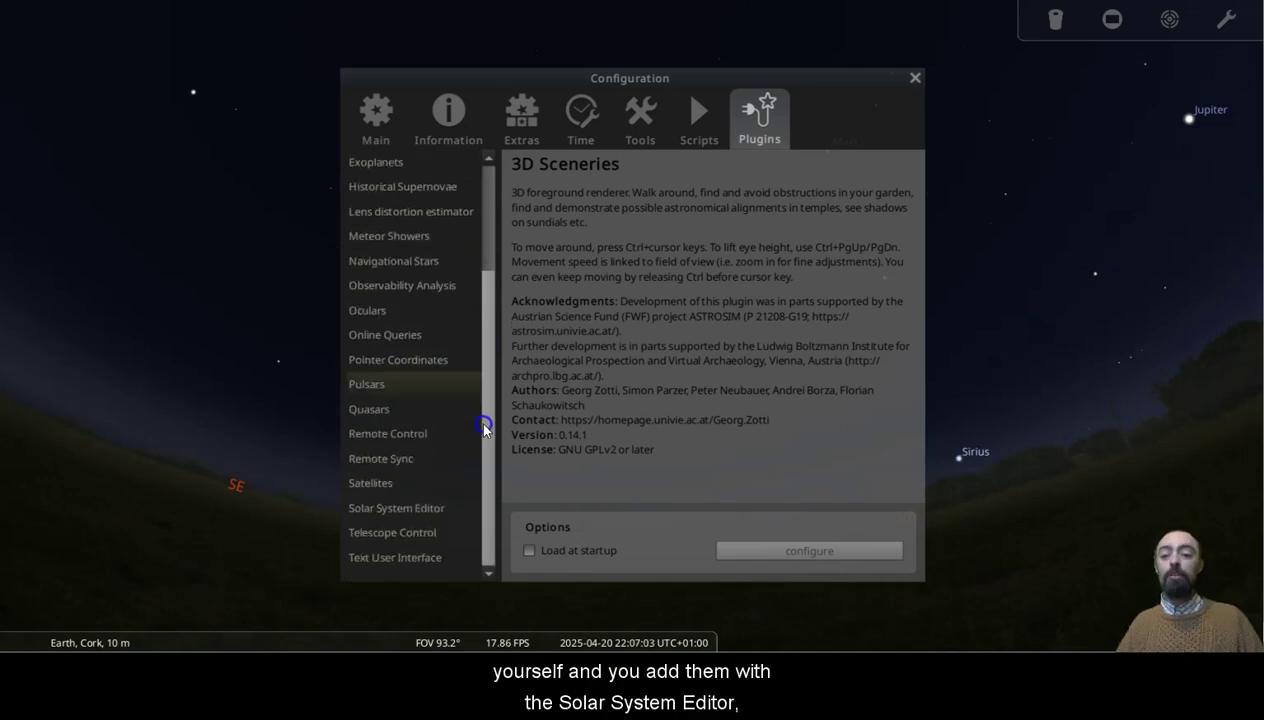
pyautogui.click(443, 512)
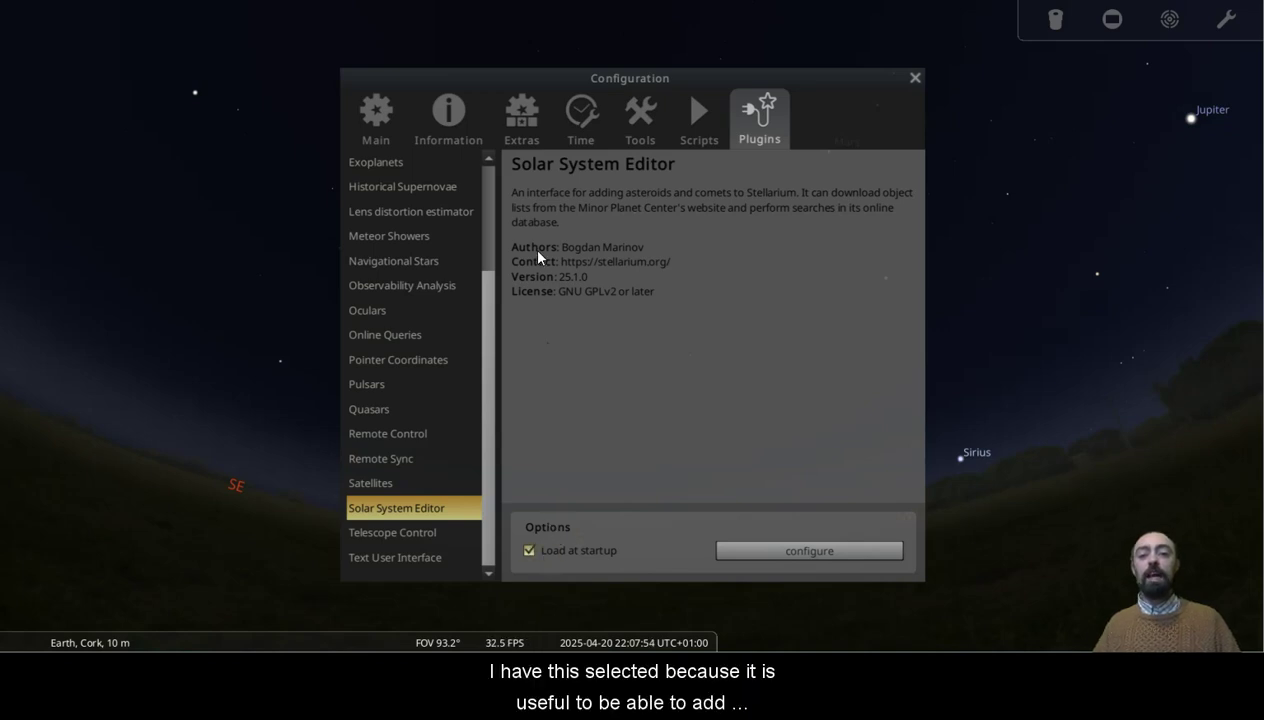
pyautogui.click(756, 551)
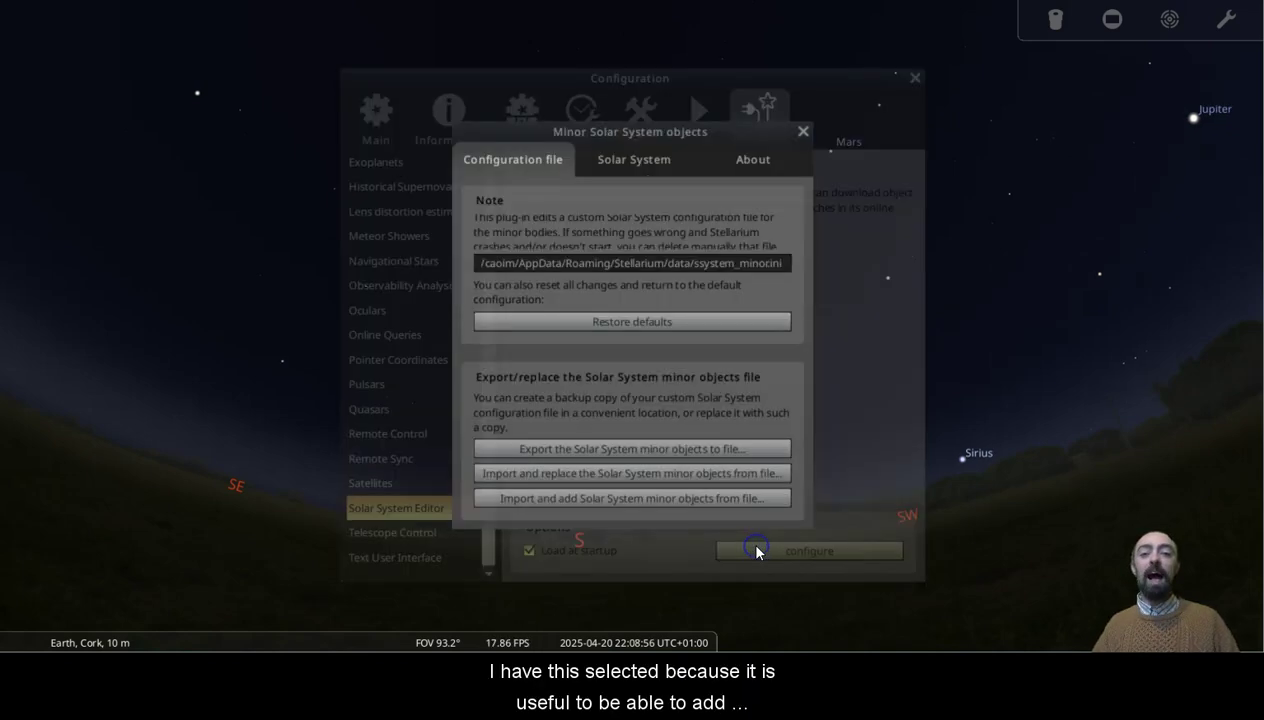
pyautogui.click(626, 164)
pyautogui.click(725, 162)
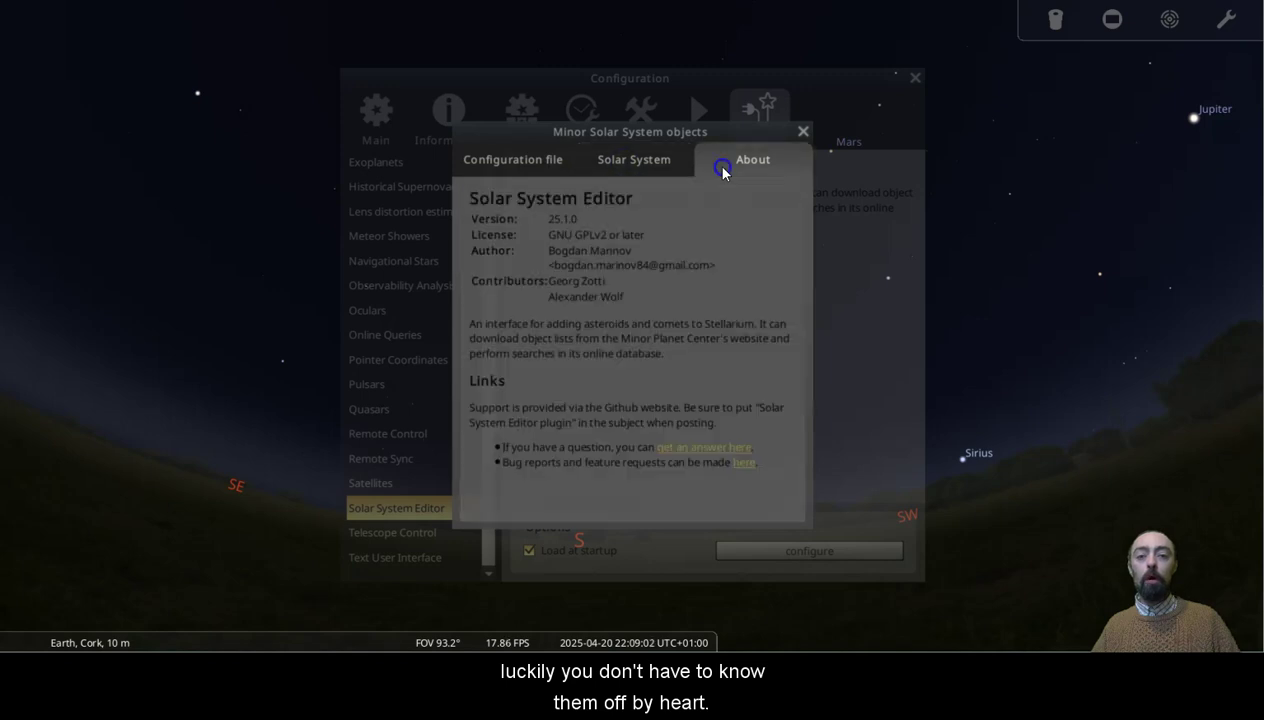
pyautogui.click(657, 167)
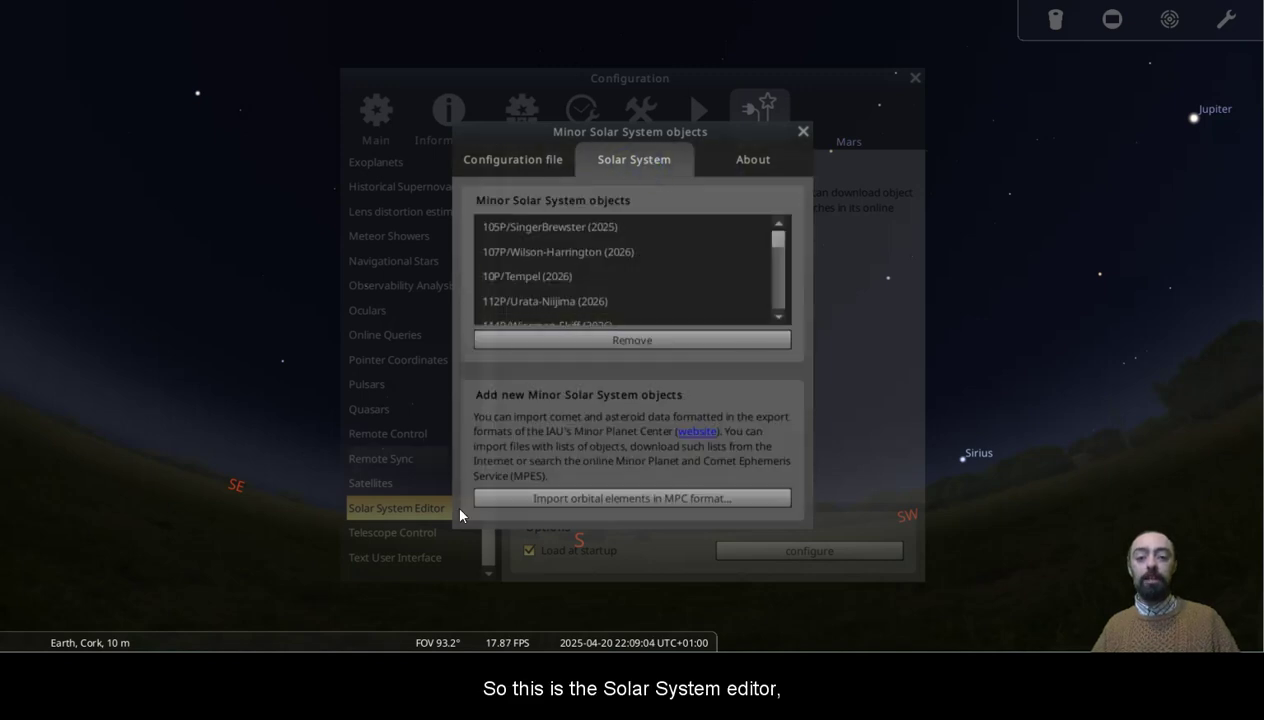
pyautogui.click(514, 170)
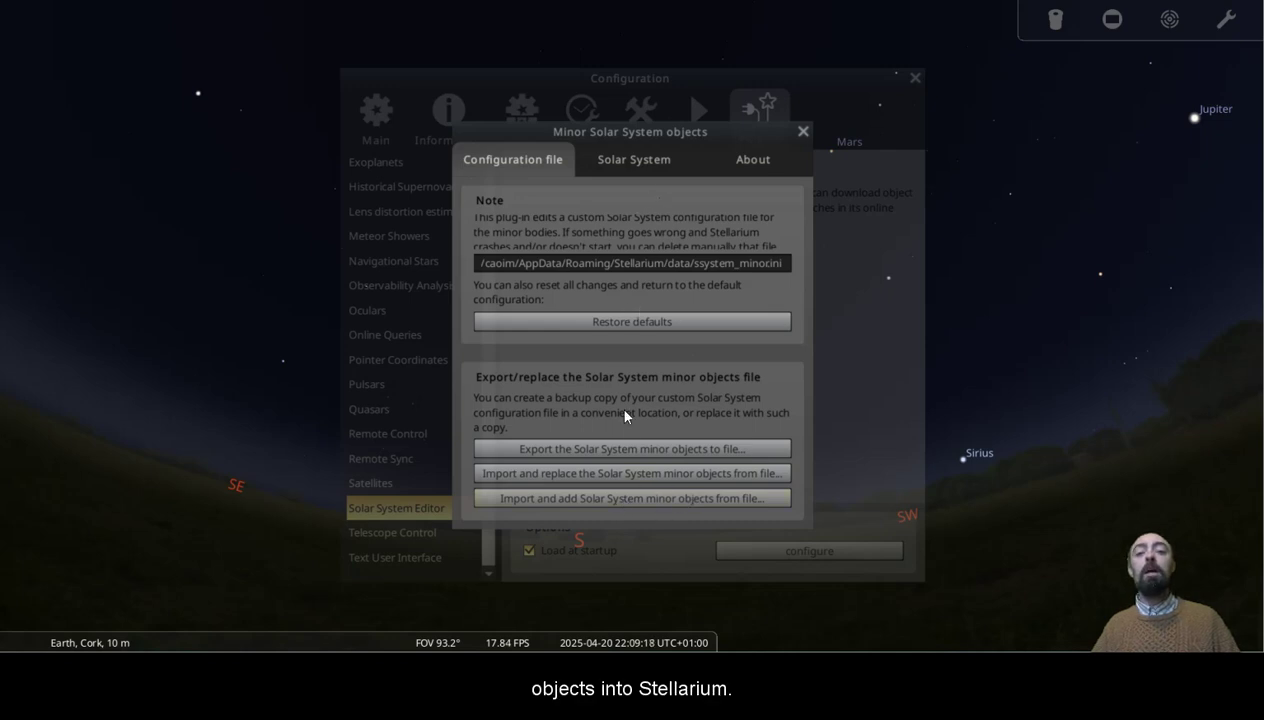
pyautogui.moveTo(380, 636)
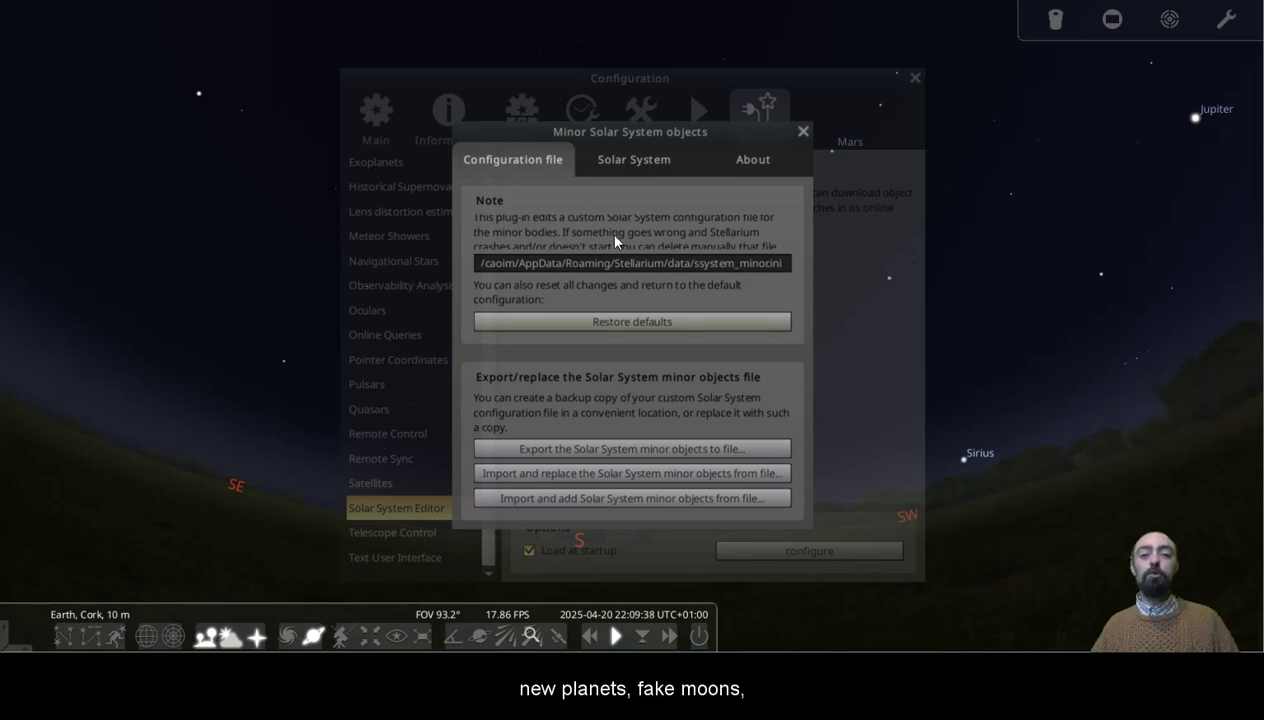
# Scroll the minor objects list through the 2025 comets, C/2025 A3 to E1, finding no F2.
pyautogui.click(627, 159)
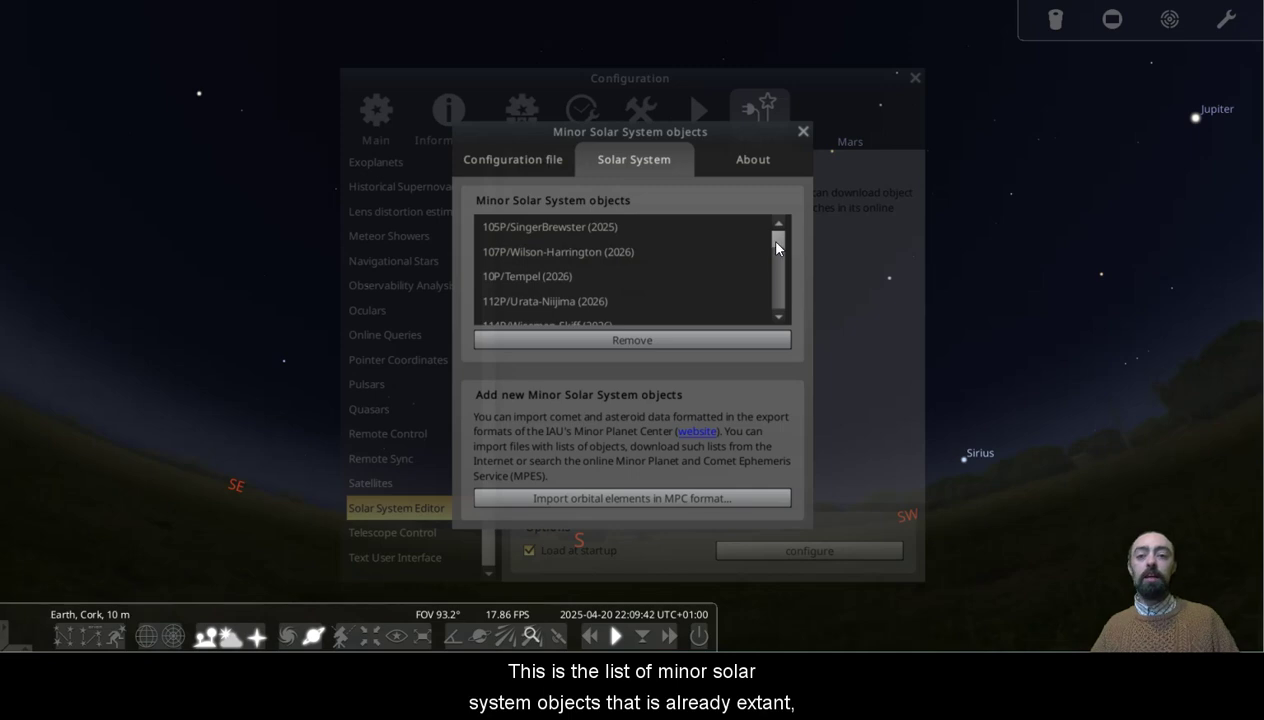
pyautogui.moveTo(777, 243)
pyautogui.mouseDown()
pyautogui.moveTo(786, 313)
pyautogui.moveTo(786, 290)
pyautogui.mouseUp()
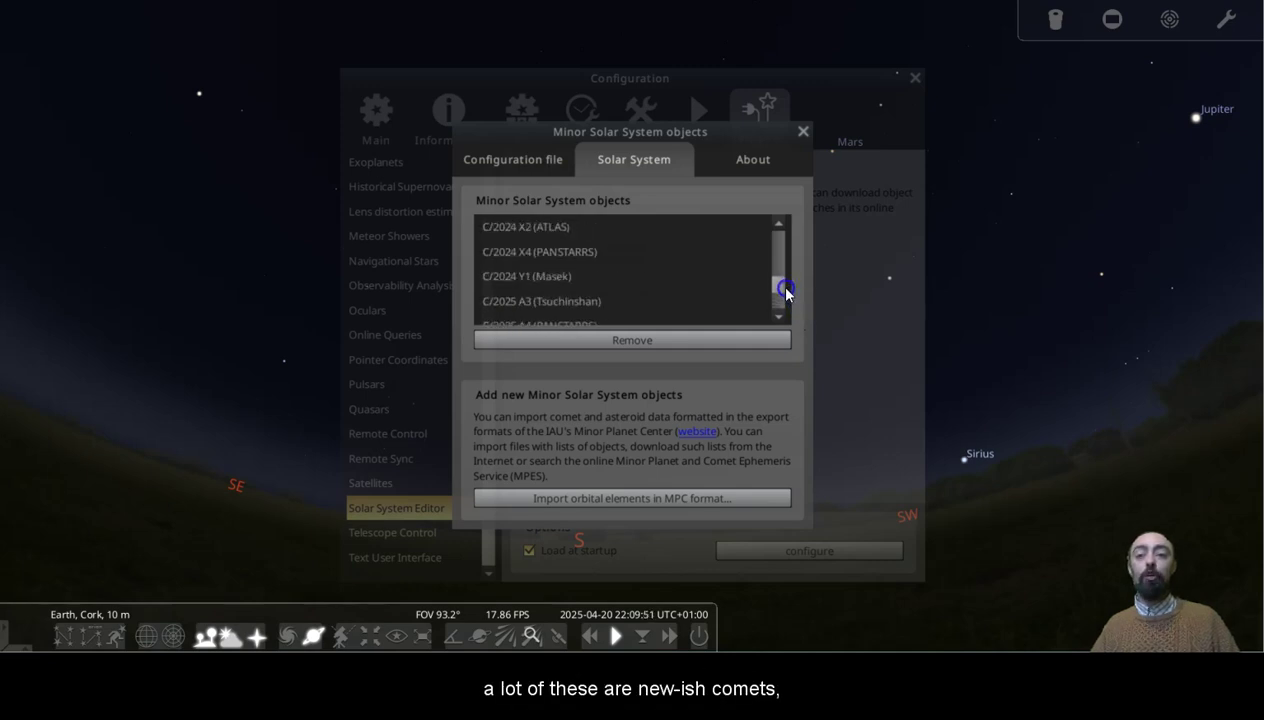
pyautogui.moveTo(786, 289); pyautogui.dragTo(786, 291)
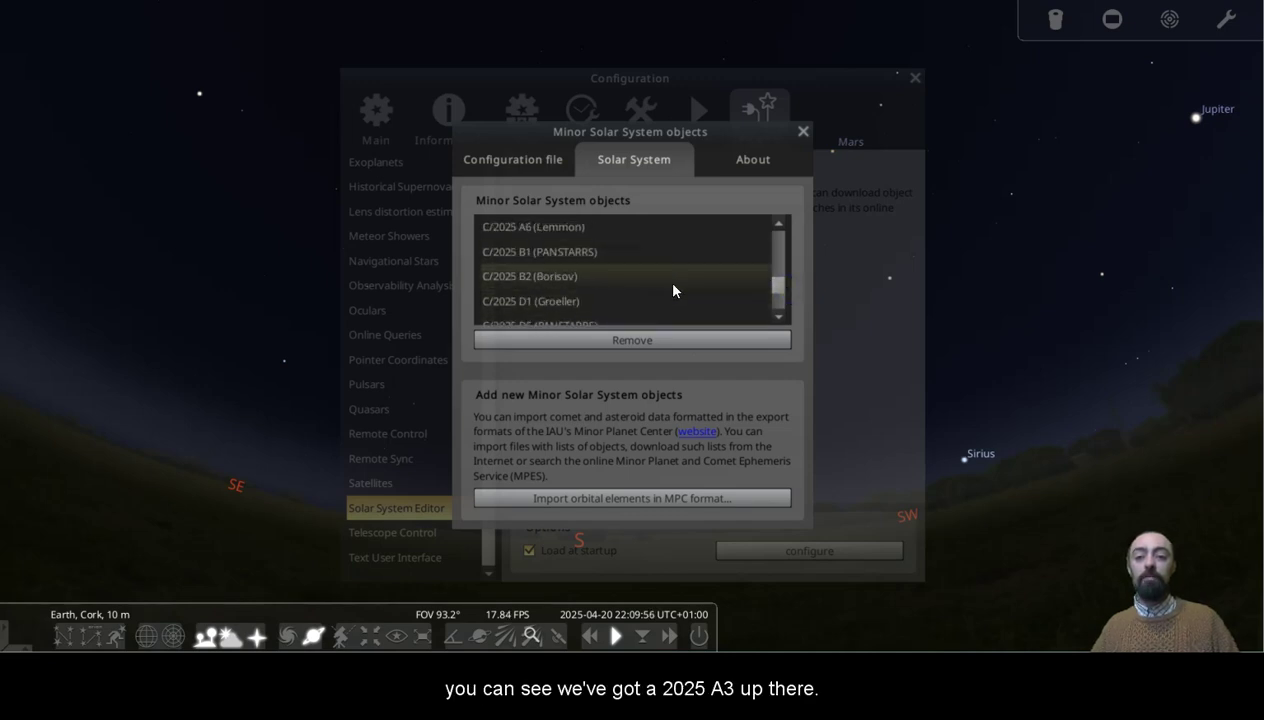
pyautogui.click(780, 225)
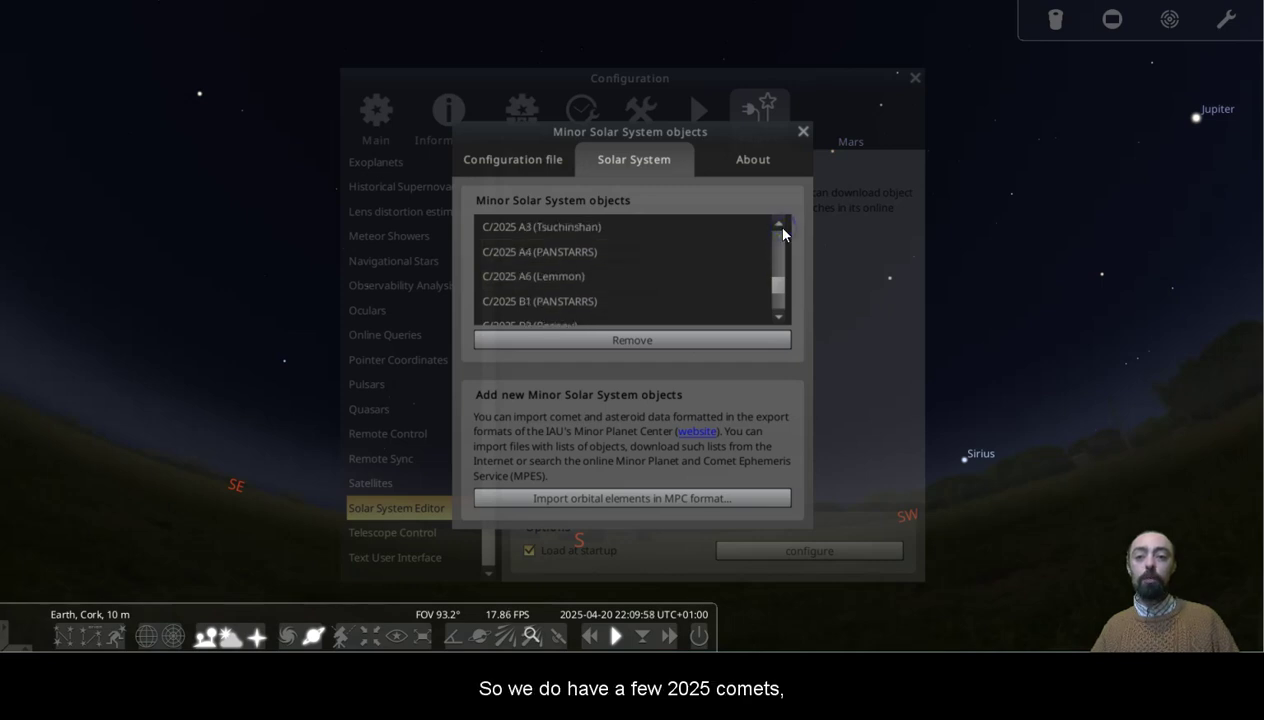
pyautogui.click(780, 225)
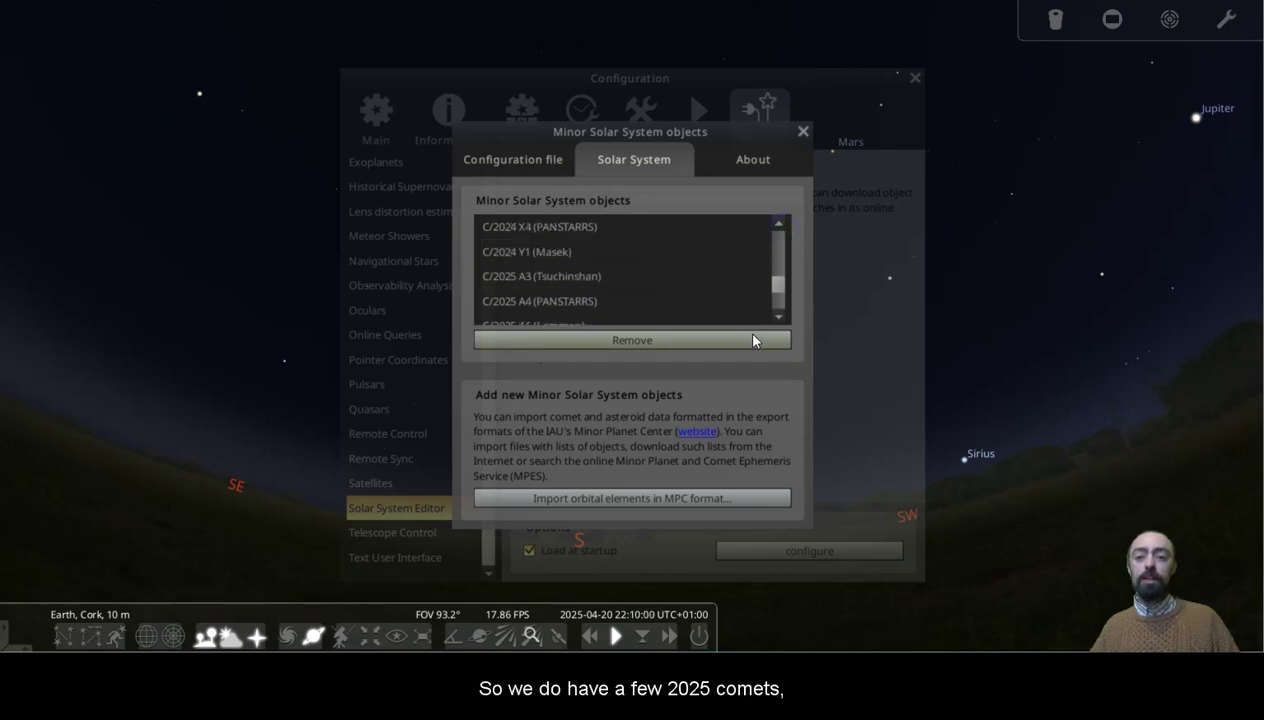
pyautogui.click(779, 316)
pyautogui.click(779, 316)
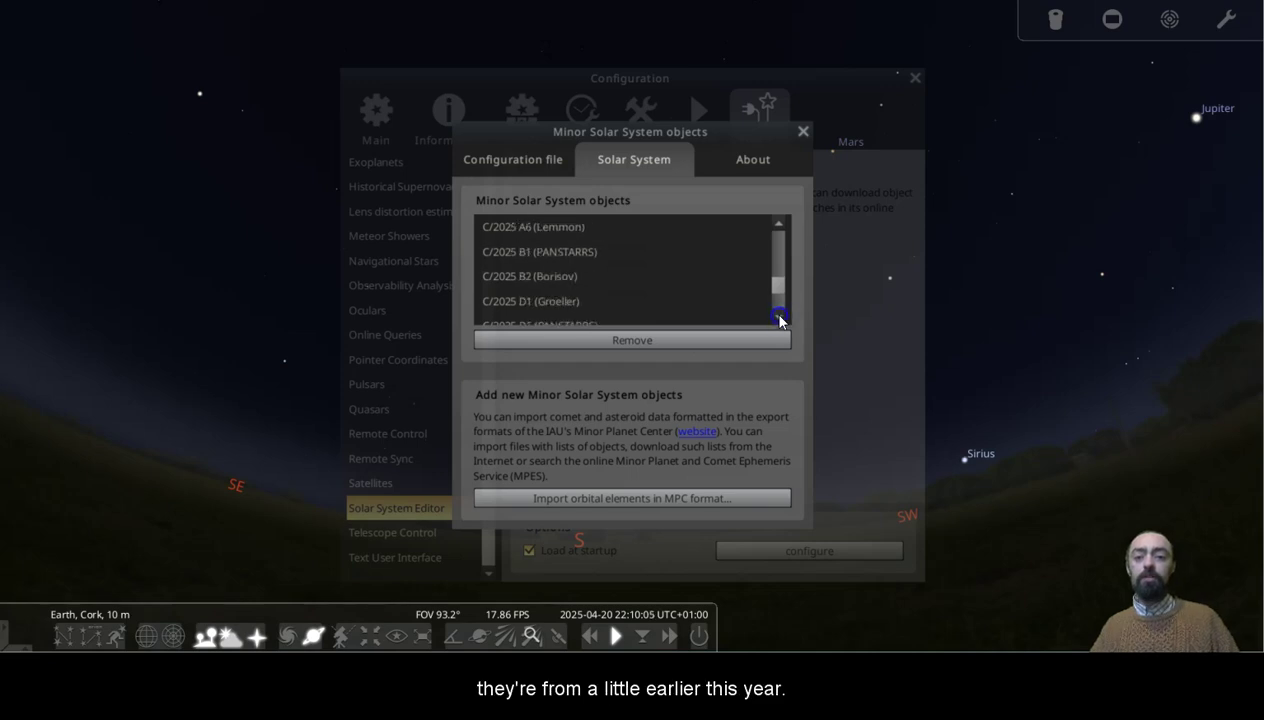
pyautogui.click(779, 316)
pyautogui.click(779, 316)
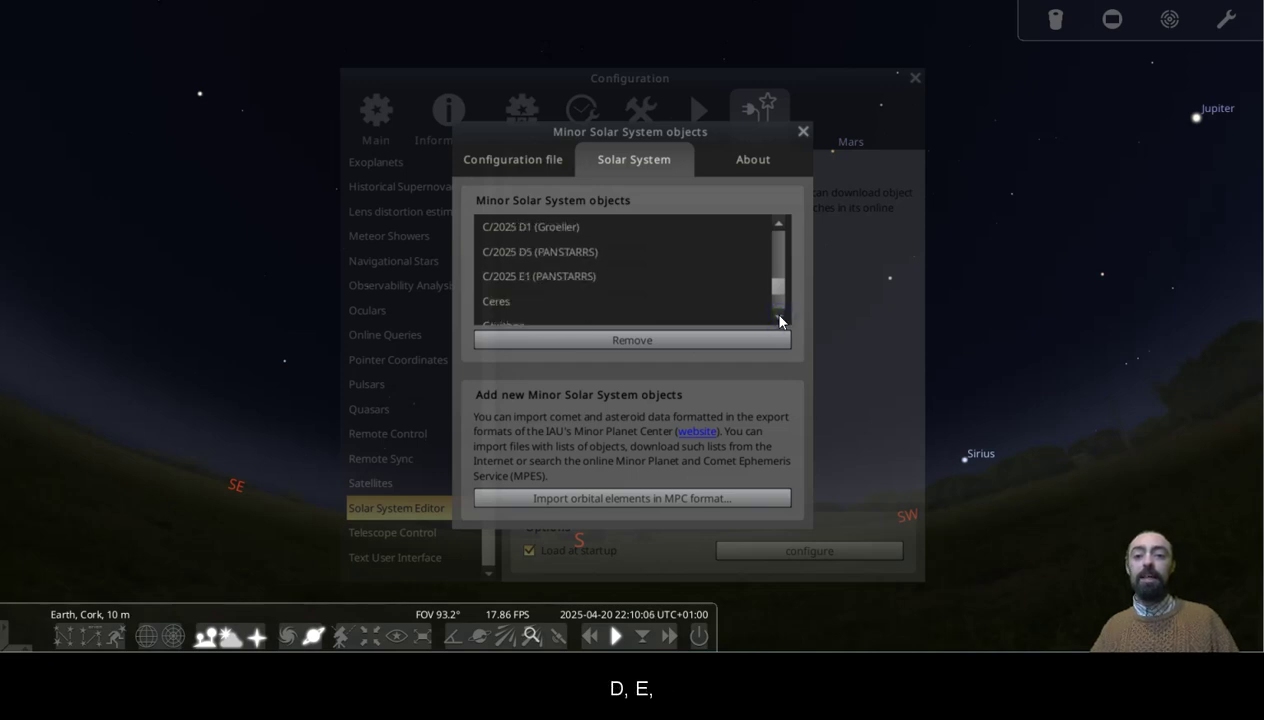
pyautogui.click(779, 316)
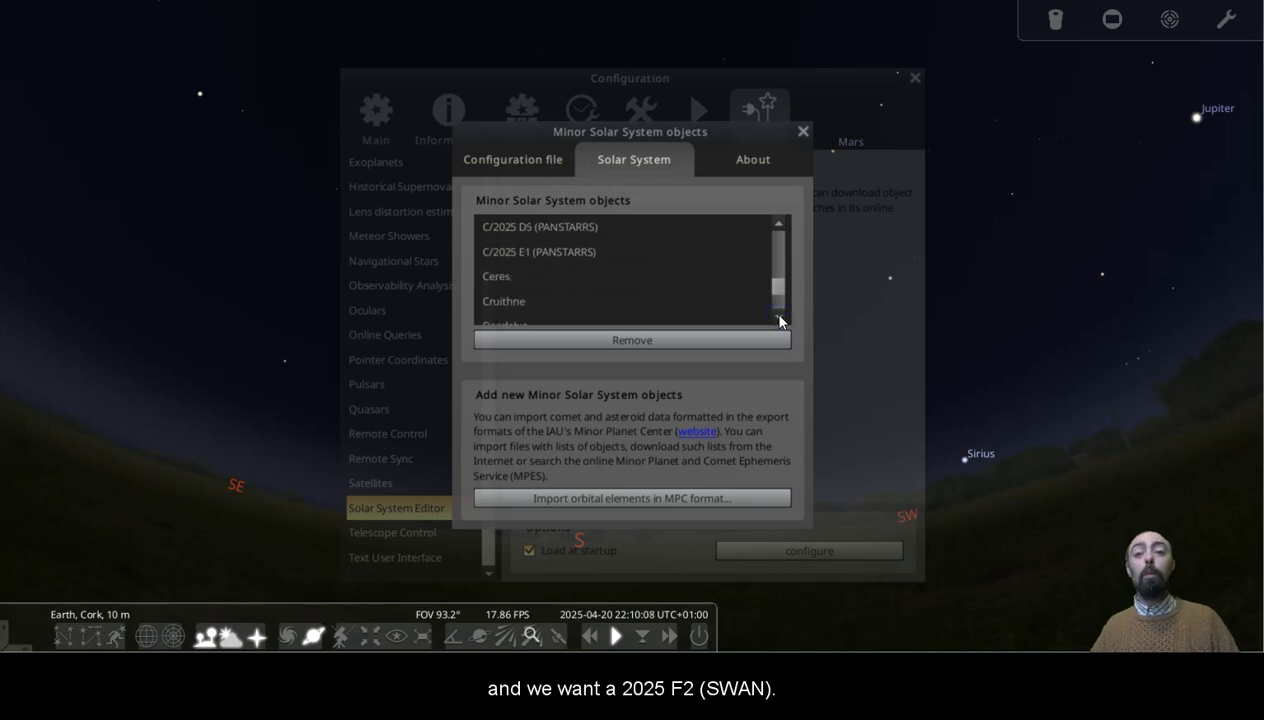
pyautogui.click(779, 316)
pyautogui.click(779, 316)
pyautogui.click(779, 316)
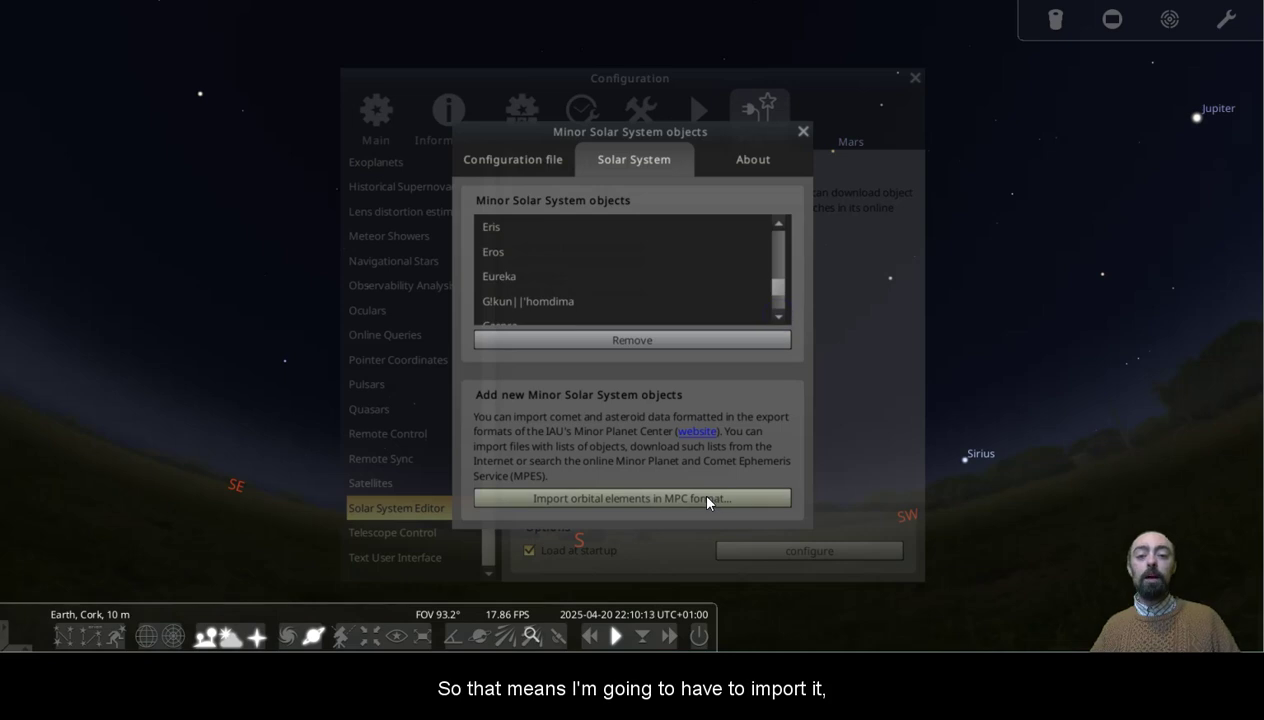
# Start an MPC-format comet import using the MPC's list of observable comets as source.
pyautogui.click(608, 497)
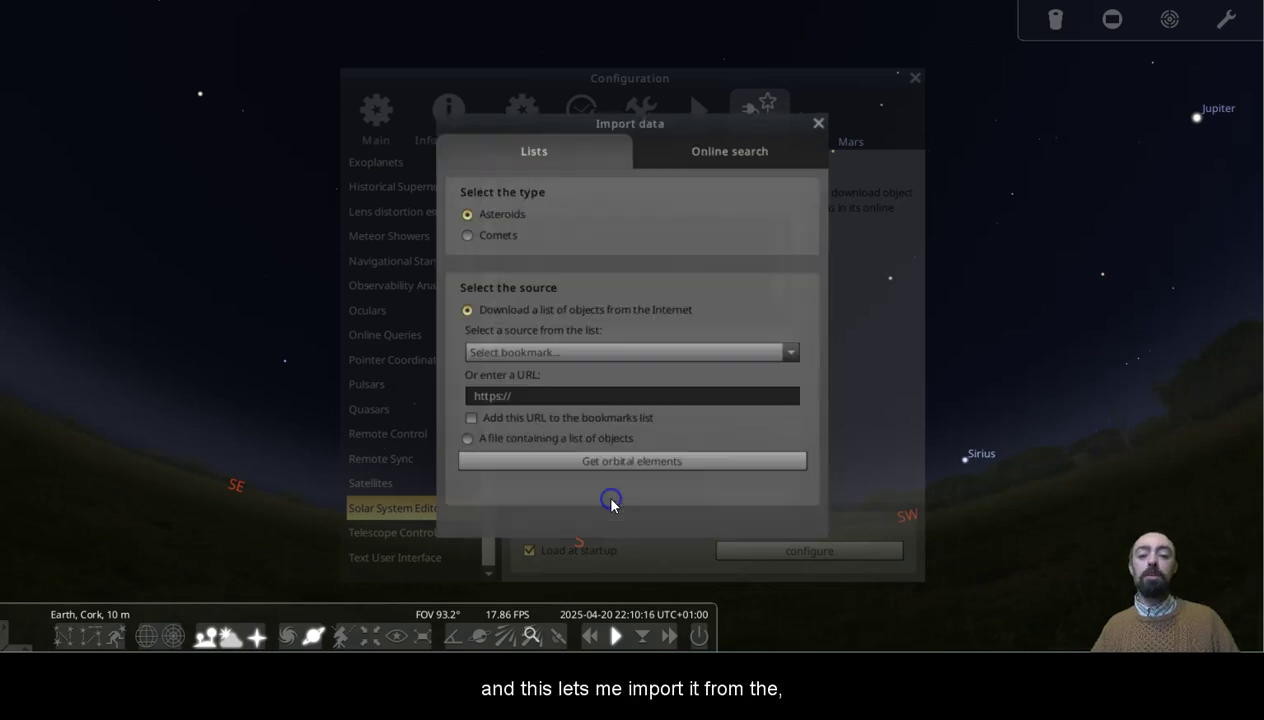
pyautogui.click(725, 151)
pyautogui.click(580, 155)
pyautogui.click(467, 236)
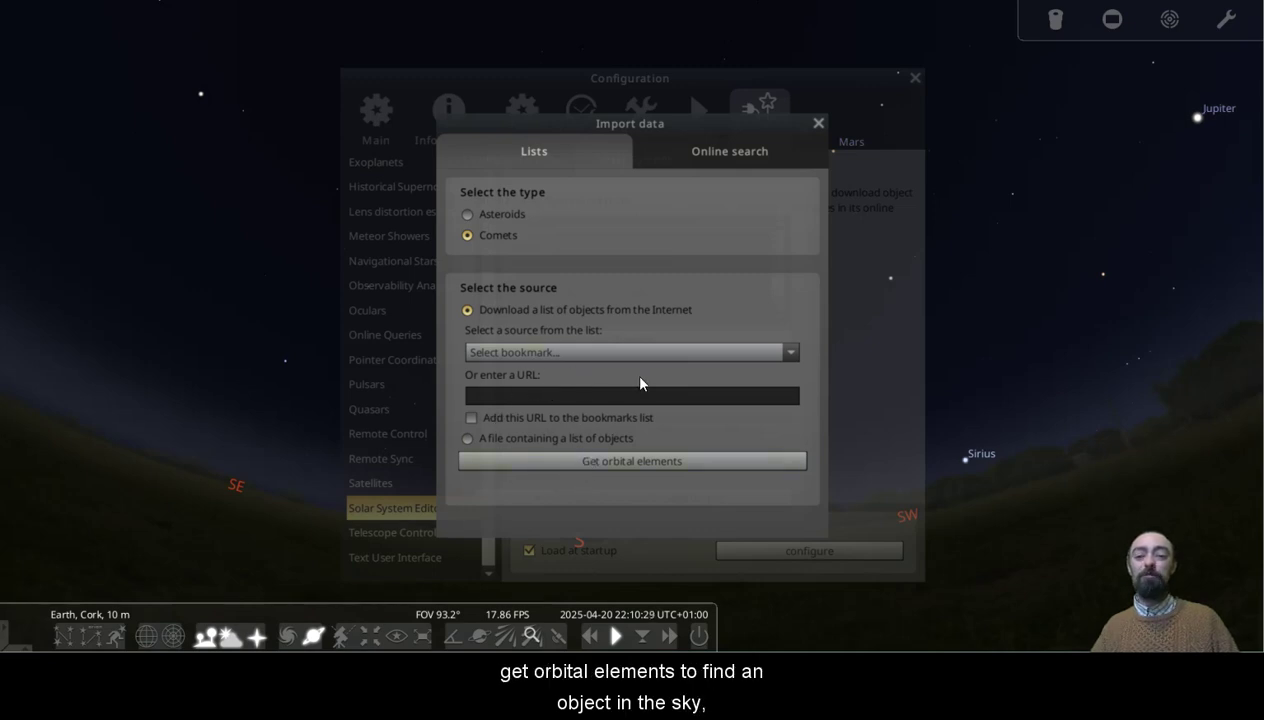
pyautogui.click(786, 353)
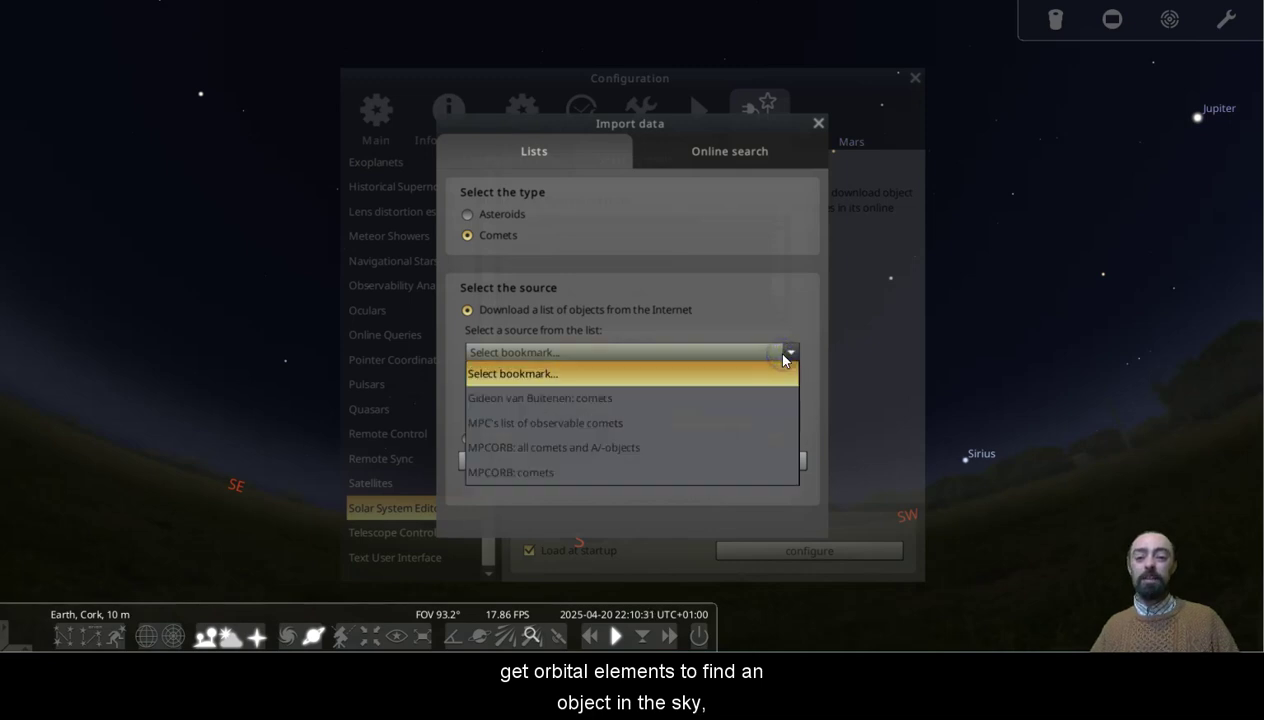
pyautogui.click(719, 422)
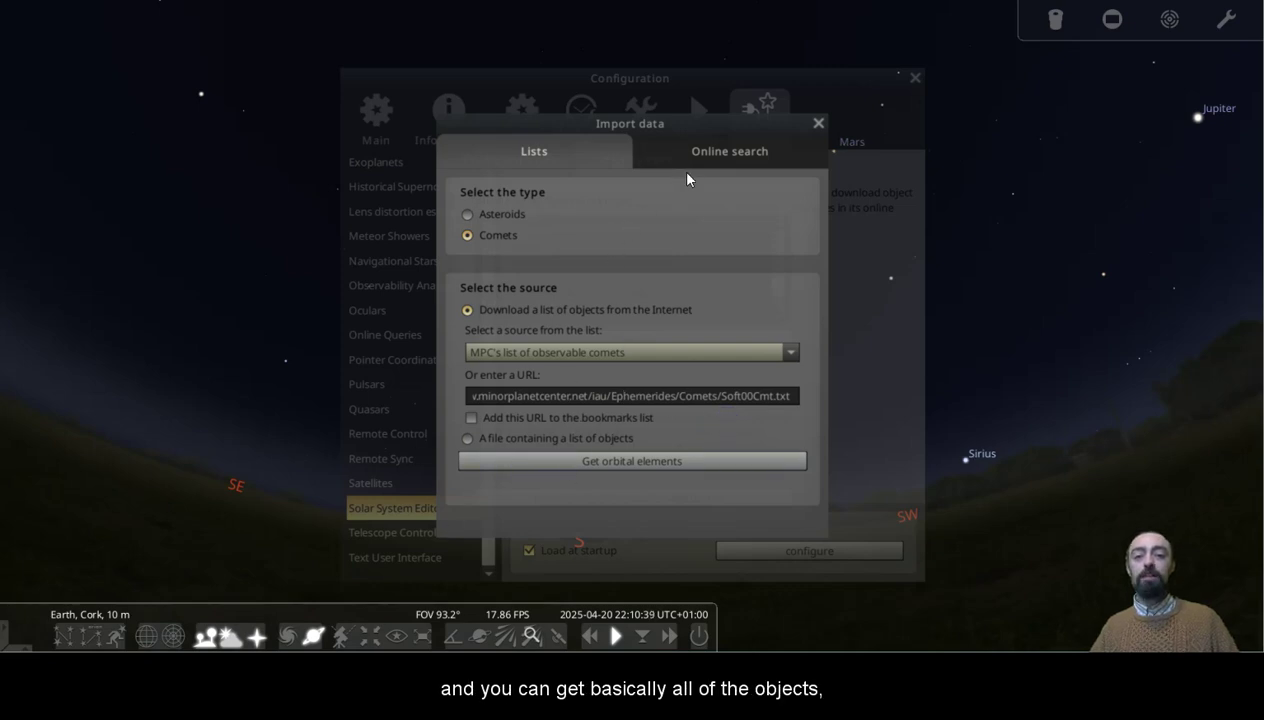
pyautogui.click(717, 148)
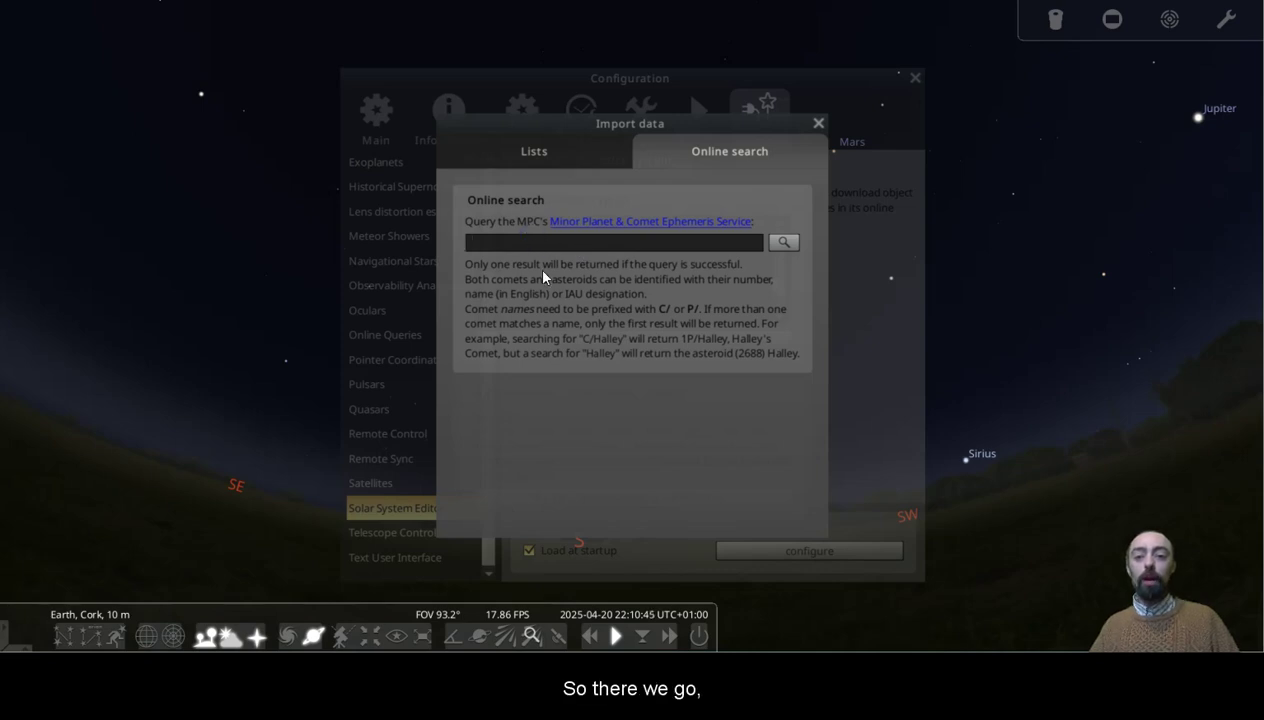
# Search the MPC online for 'C/2025 F2' and mark C/2025 F2 (SWAN) for import.
pyautogui.write('C/2025')
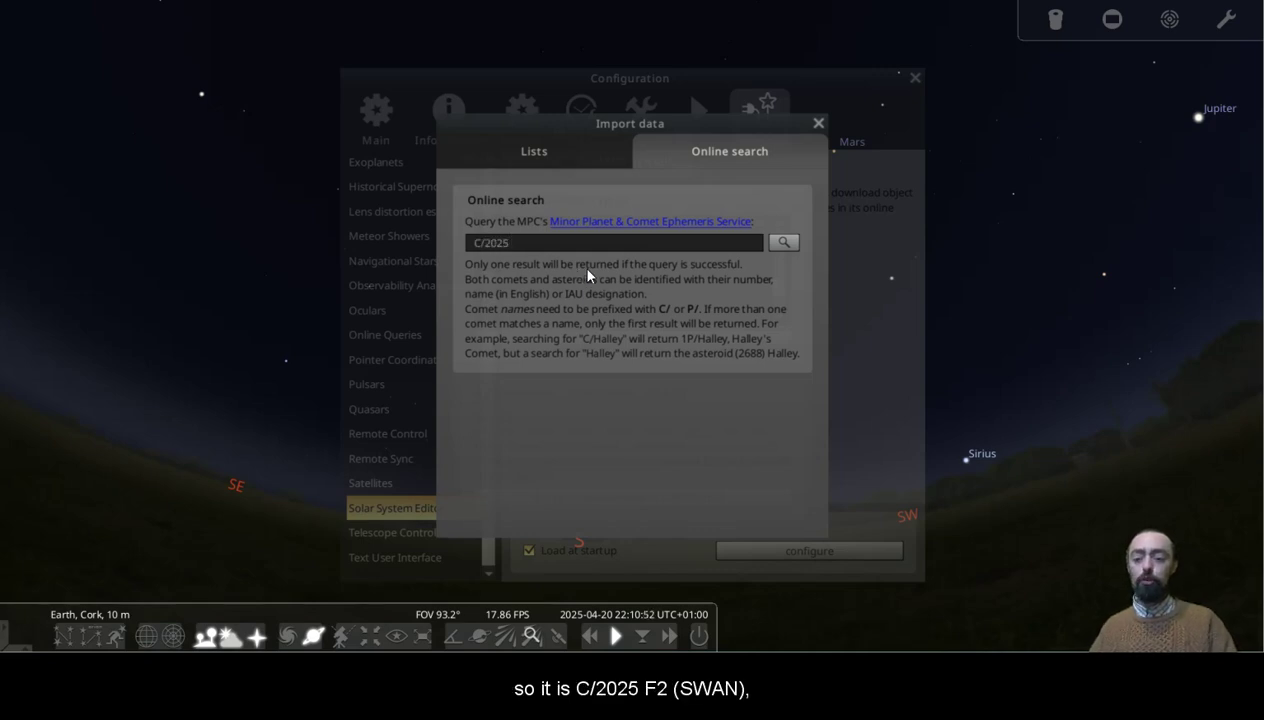
pyautogui.write(' F2 S')
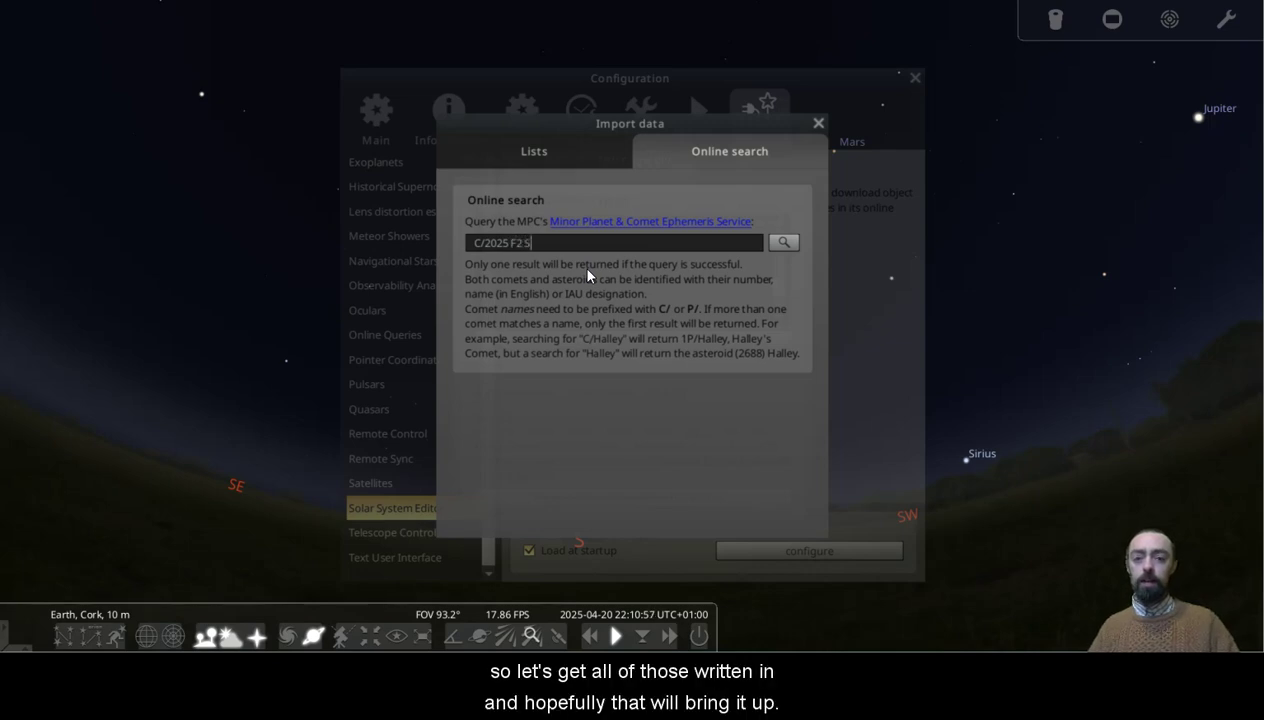
pyautogui.write('WAN')
pyautogui.click(785, 243)
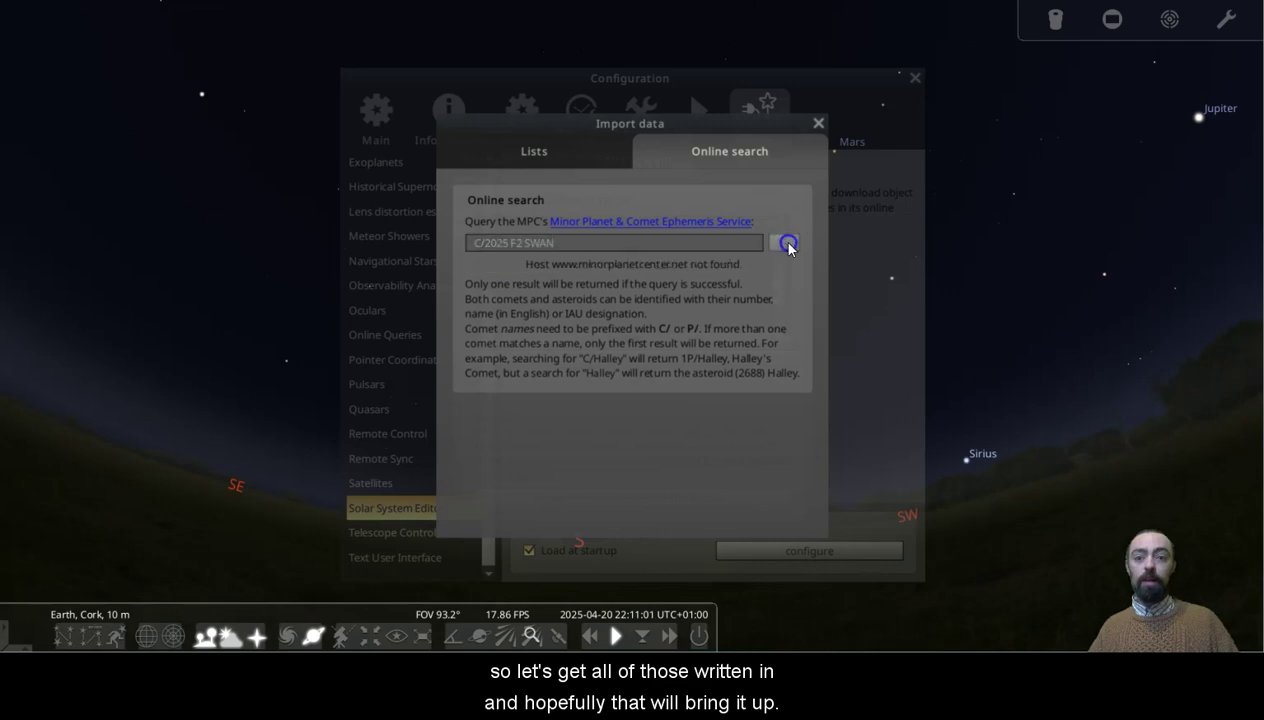
pyautogui.click(607, 241)
pyautogui.press('BackSpace')
pyautogui.press('BackSpace')
pyautogui.press('BackSpace')
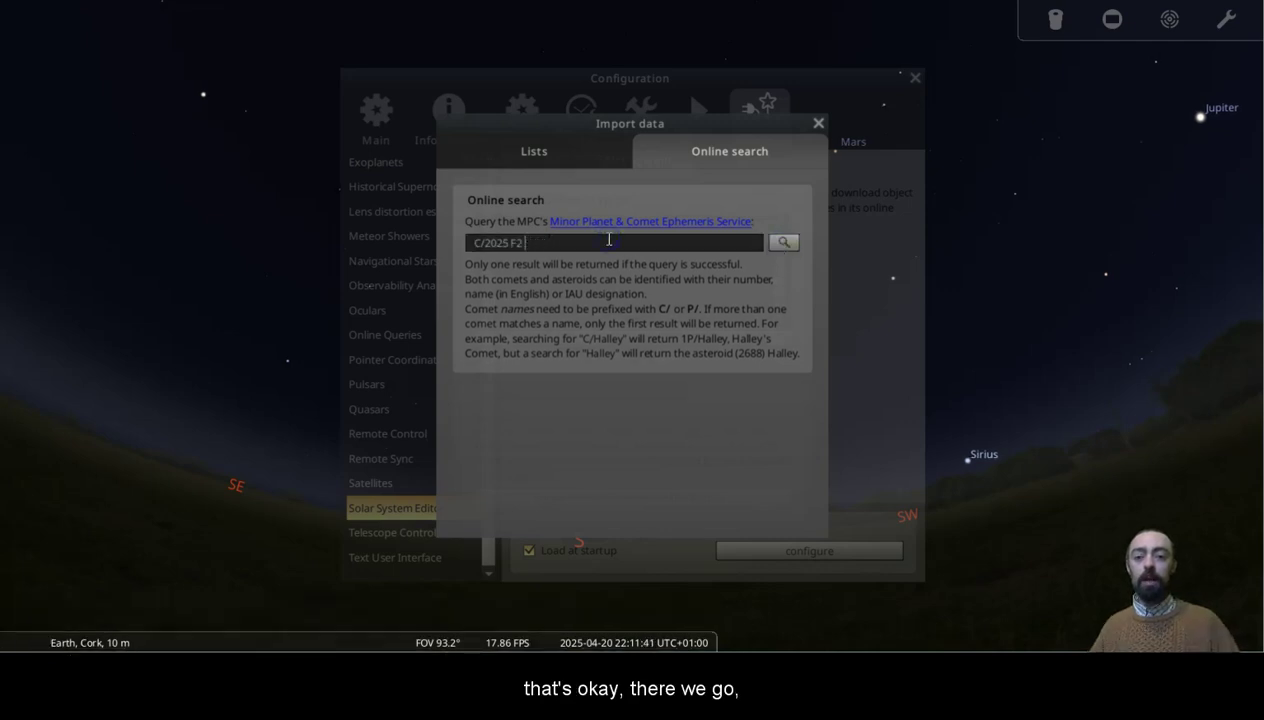
pyautogui.press('Return')
pyautogui.click(460, 366)
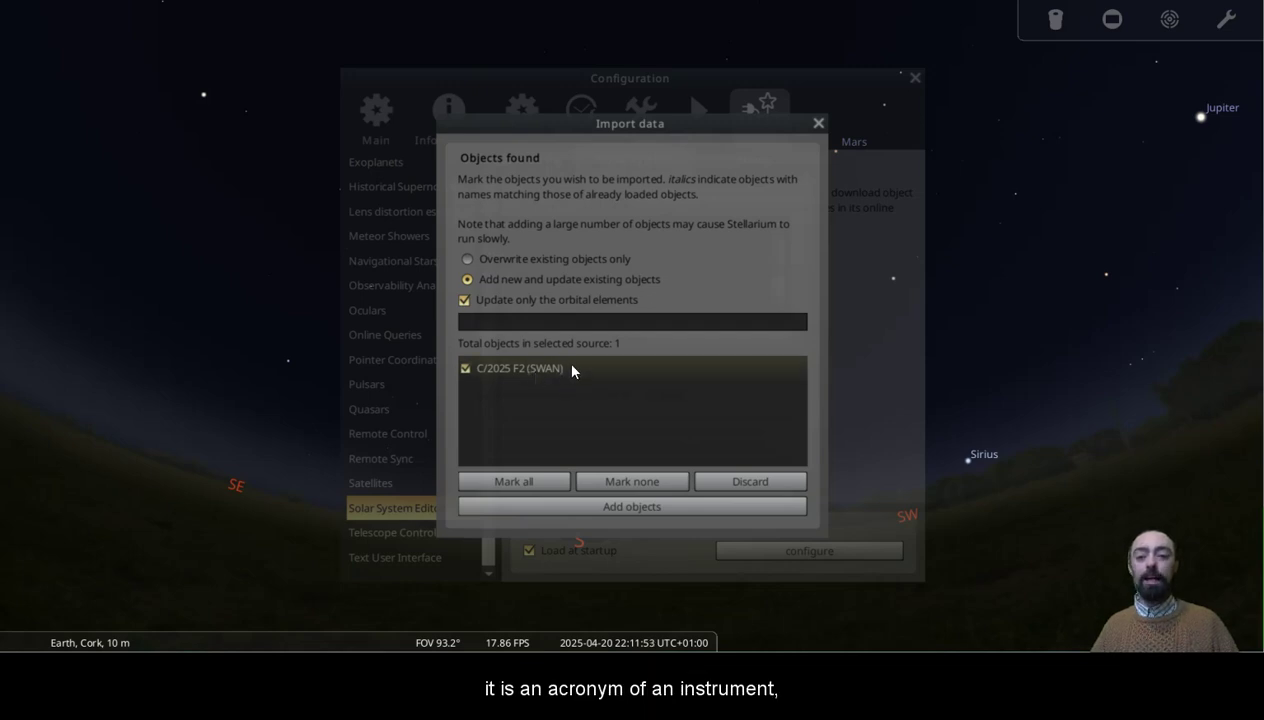
# Add C/2025 F2 (SWAN), close the settings windows, and centre on it via Search.
pyautogui.click(612, 507)
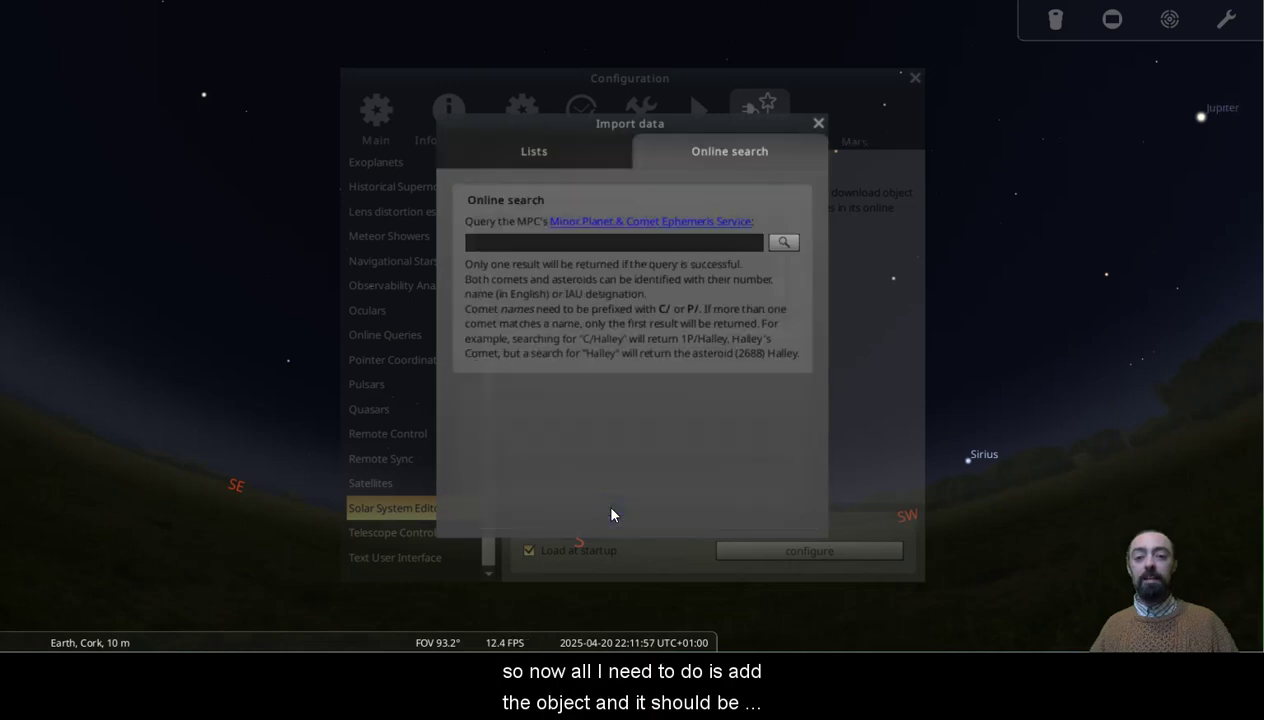
pyautogui.click(818, 125)
pyautogui.click(805, 132)
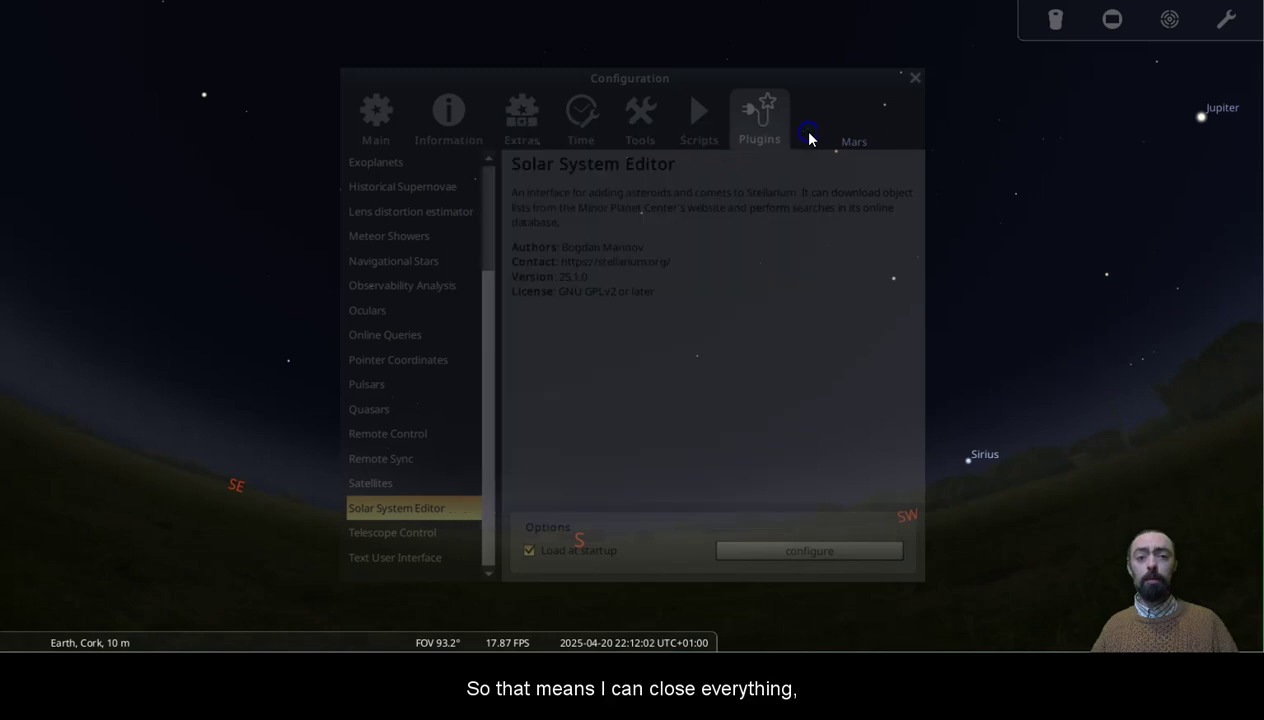
pyautogui.click(914, 78)
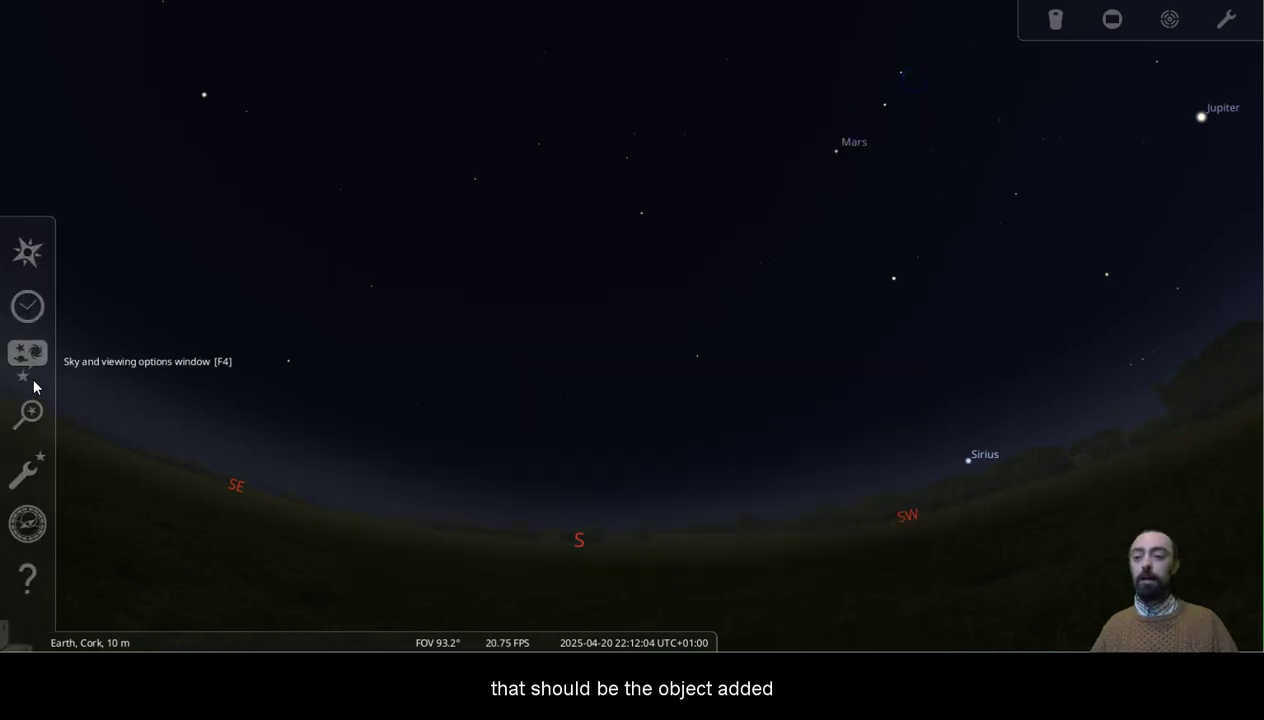
pyautogui.click(28, 412)
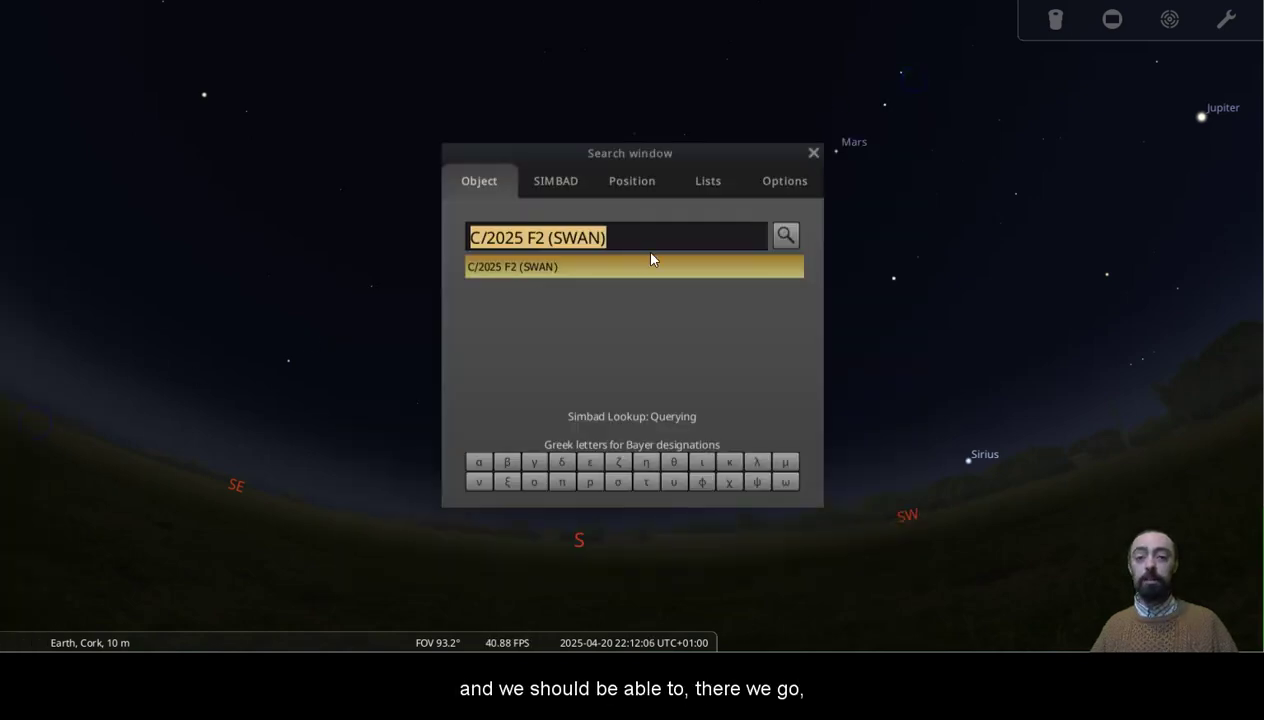
pyautogui.click(785, 237)
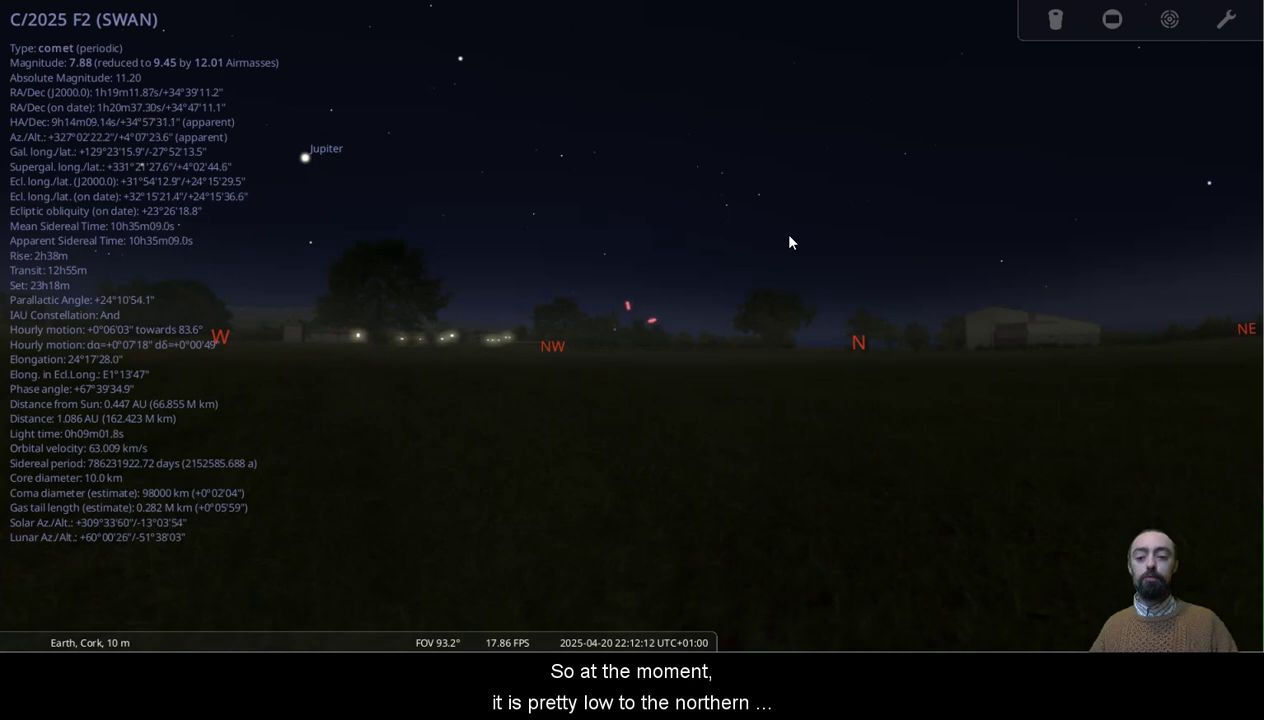
# Step time back to twilight, then forward through the night to about 04:01 on 21 April.
pyautogui.press('j')
pyautogui.press('j')
pyautogui.press('j')
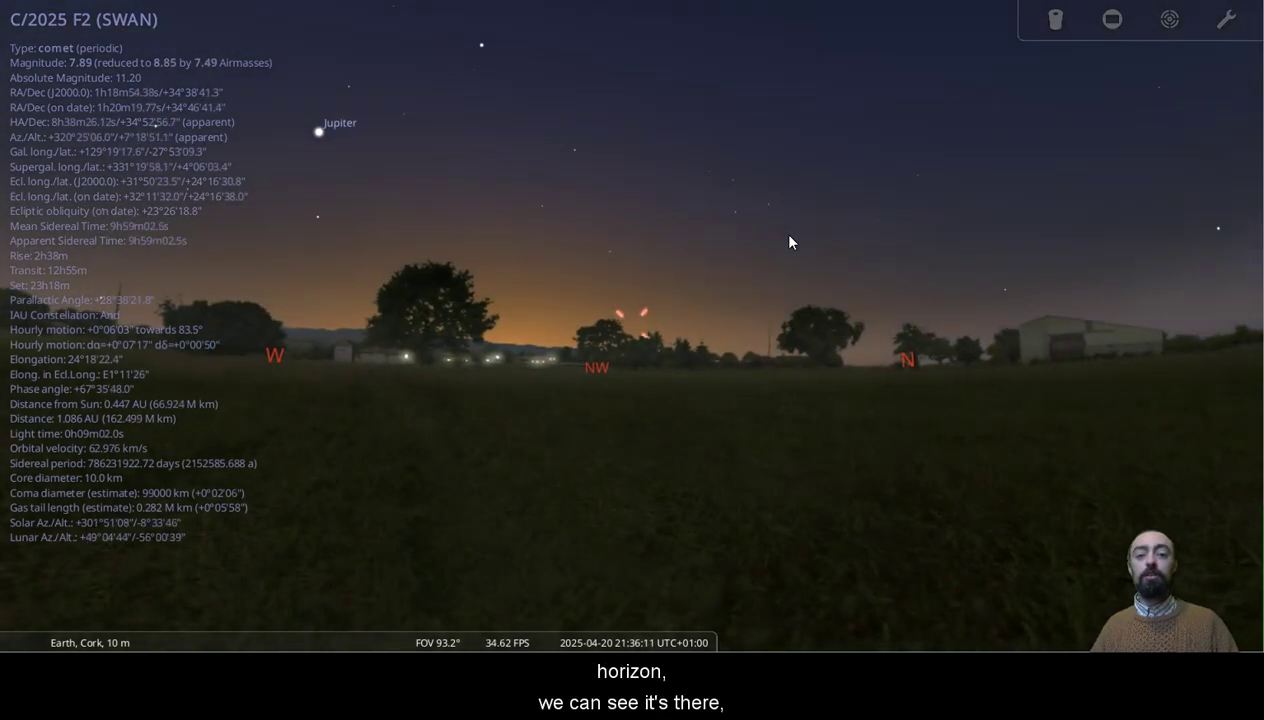
pyautogui.press('k')
pyautogui.press('l')
pyautogui.press('l')
pyautogui.press('l')
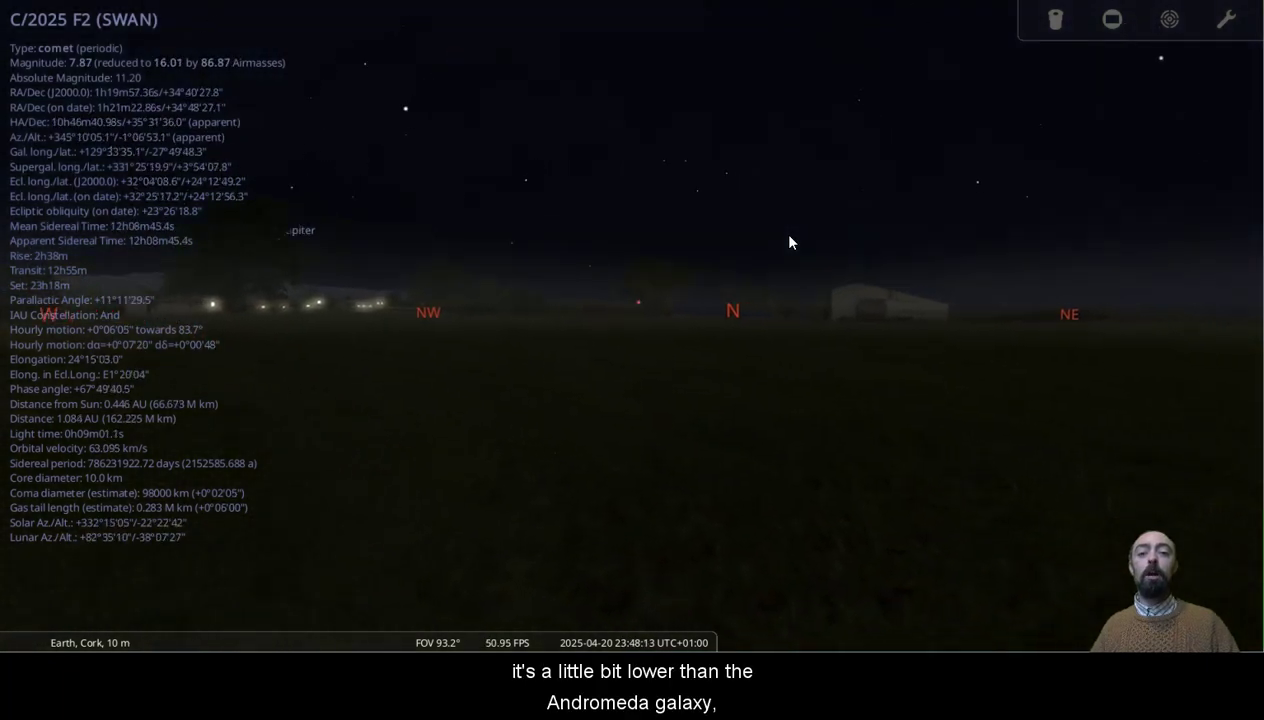
pyautogui.press('k')
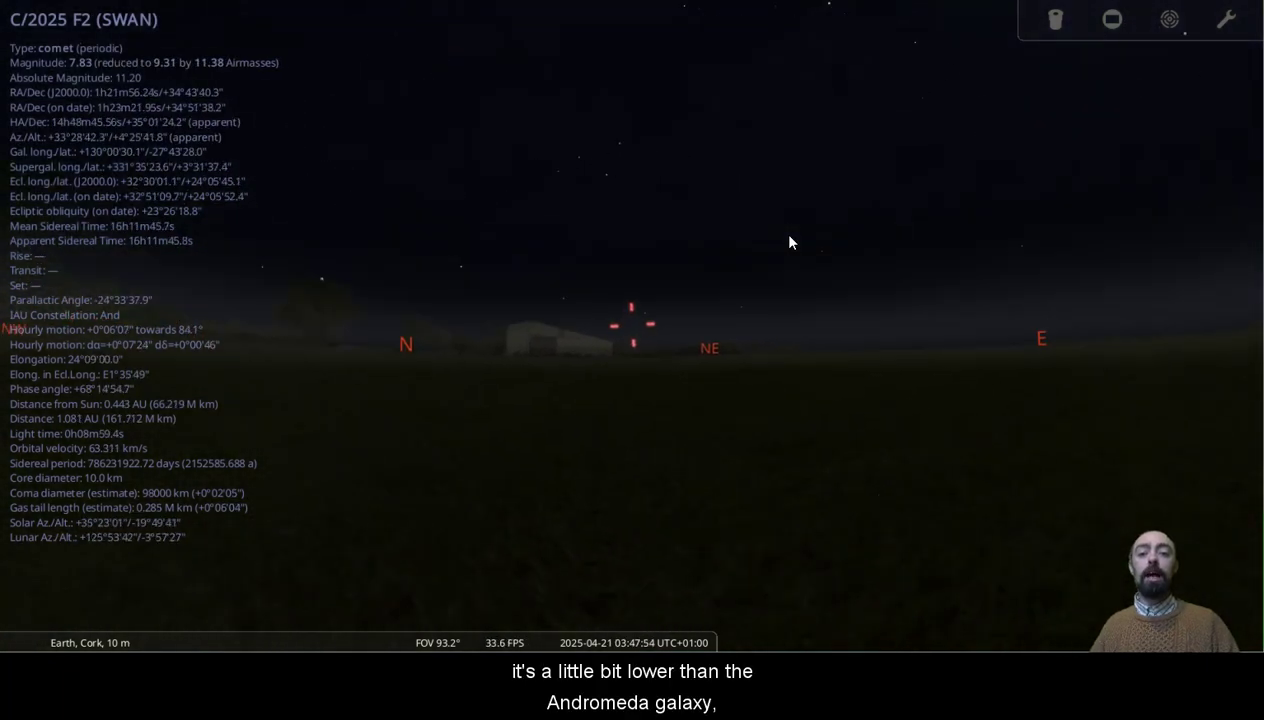
pyautogui.press('l')
pyautogui.press('k')
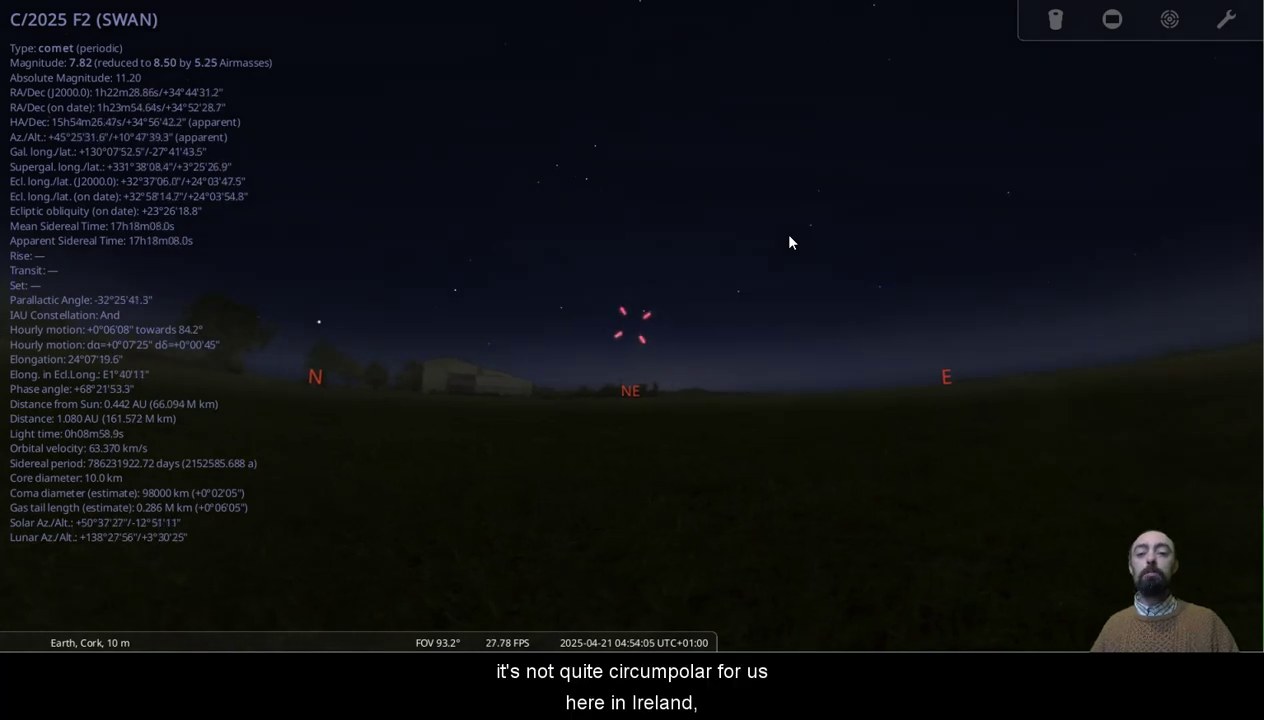
pyautogui.press('j')
pyautogui.press('j')
pyautogui.press('j')
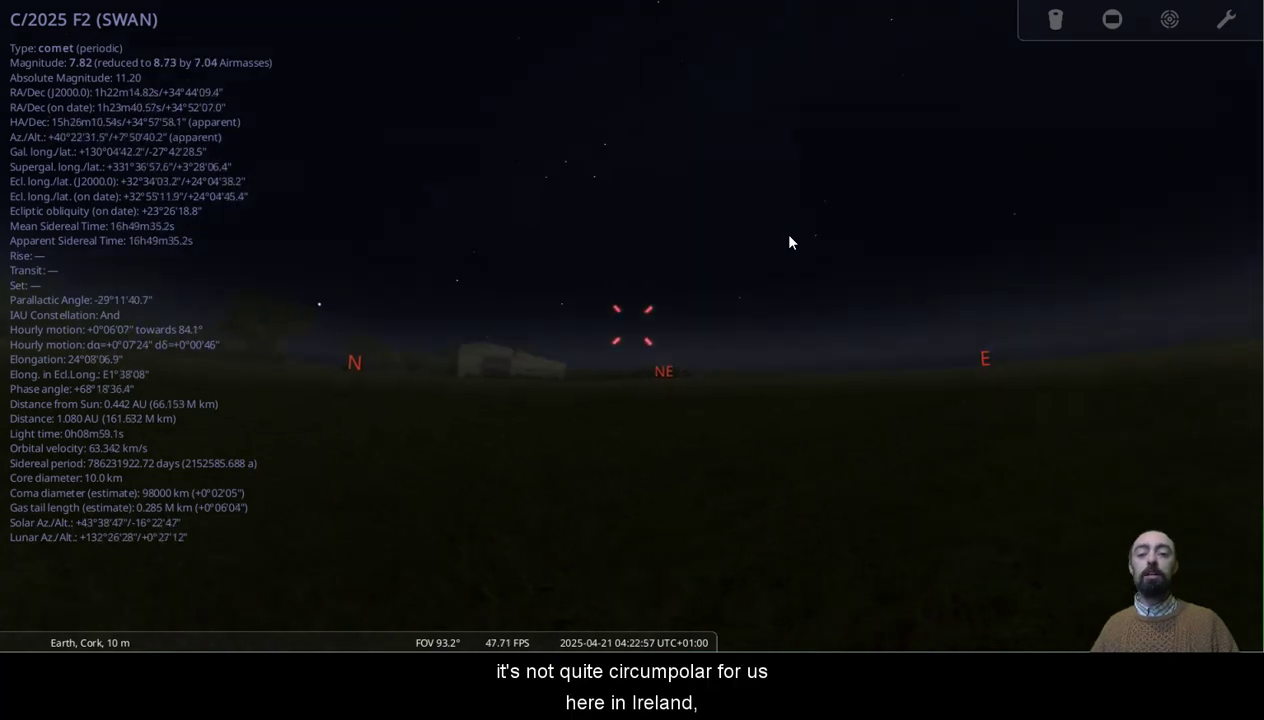
pyautogui.press('l')
pyautogui.press('l')
pyautogui.press('l')
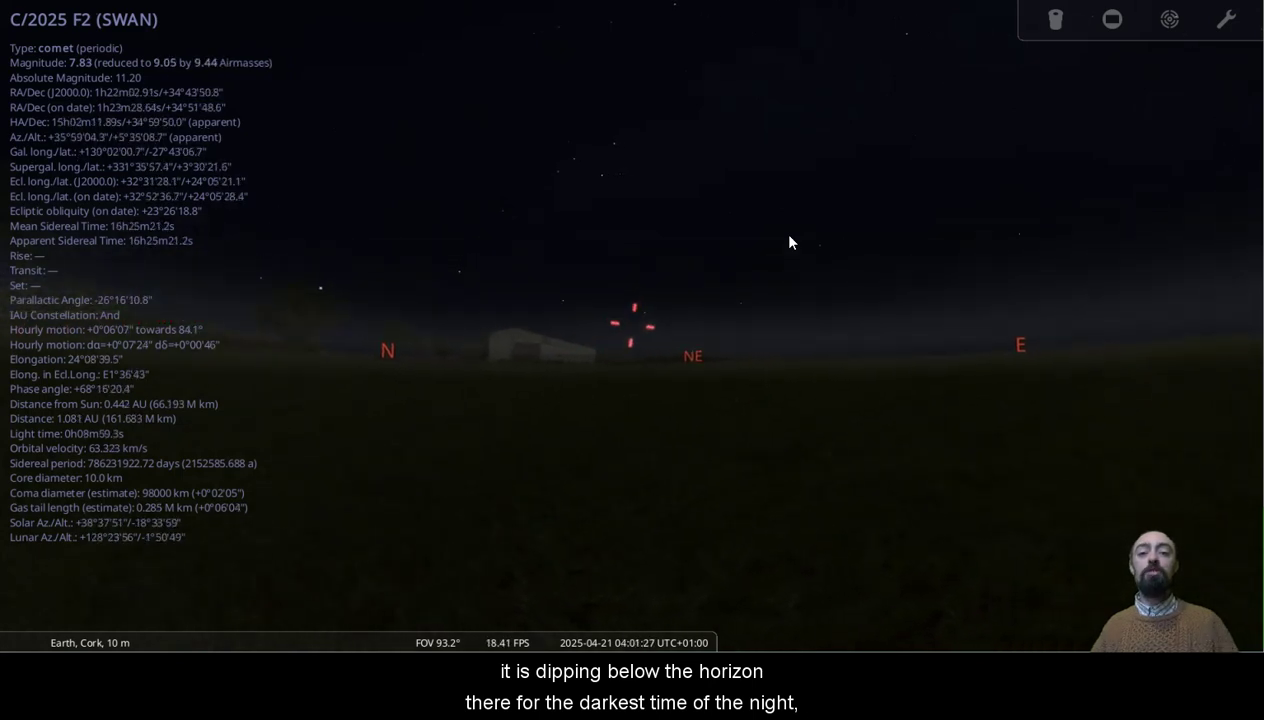
pyautogui.scroll(5, 790, 242)
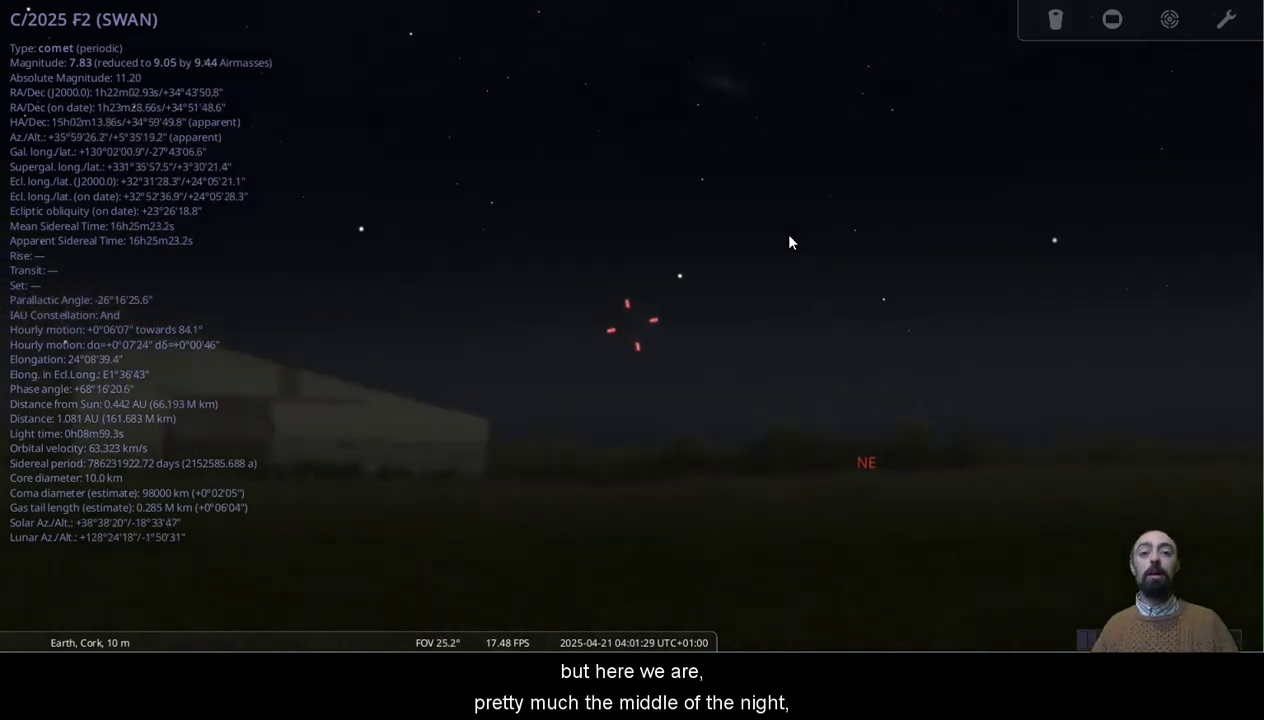
pyautogui.scroll(2, 790, 242)
pyautogui.scroll(-2, 790, 242)
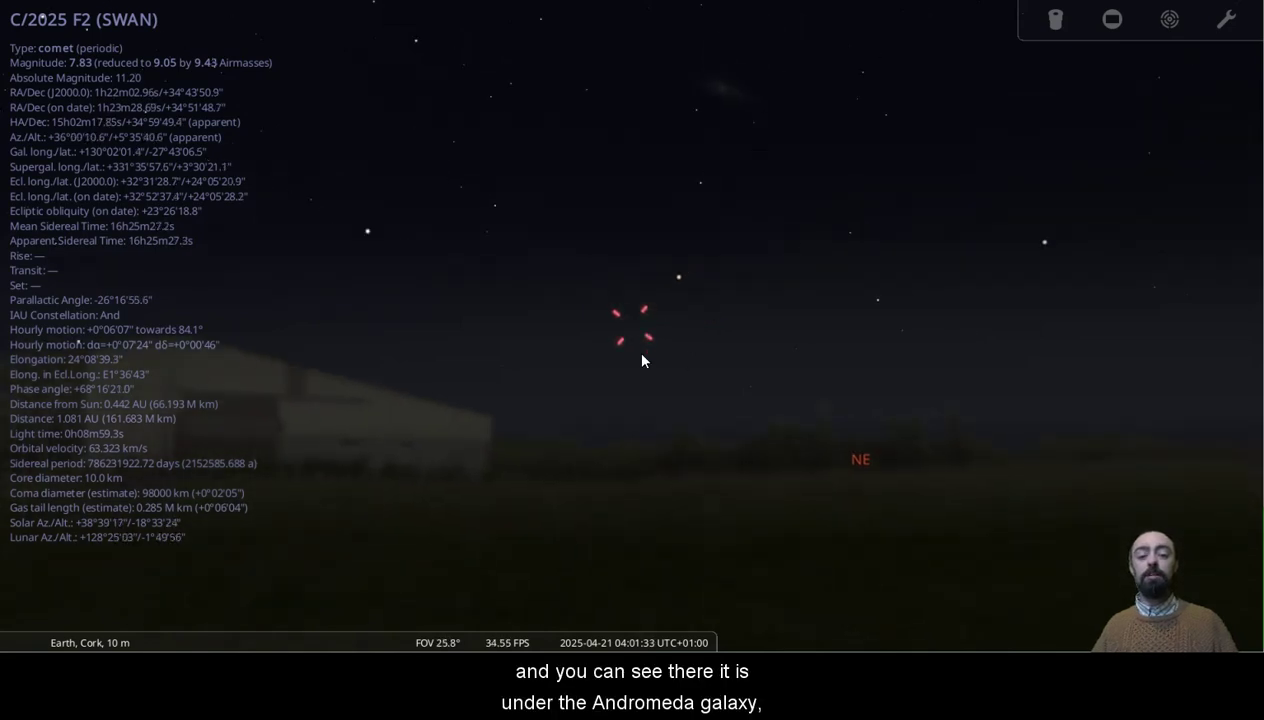
pyautogui.scroll(5, 642, 355)
pyautogui.scroll(1, 642, 360)
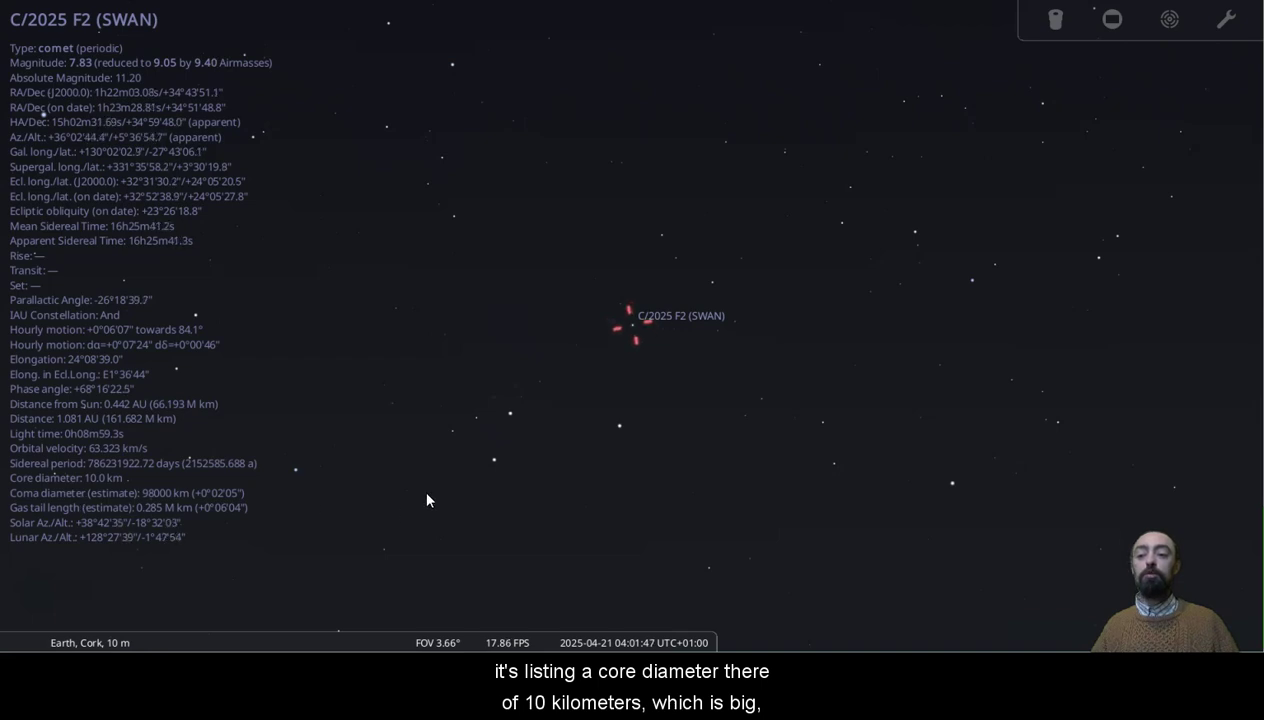
pyautogui.scroll(2, 585, 313)
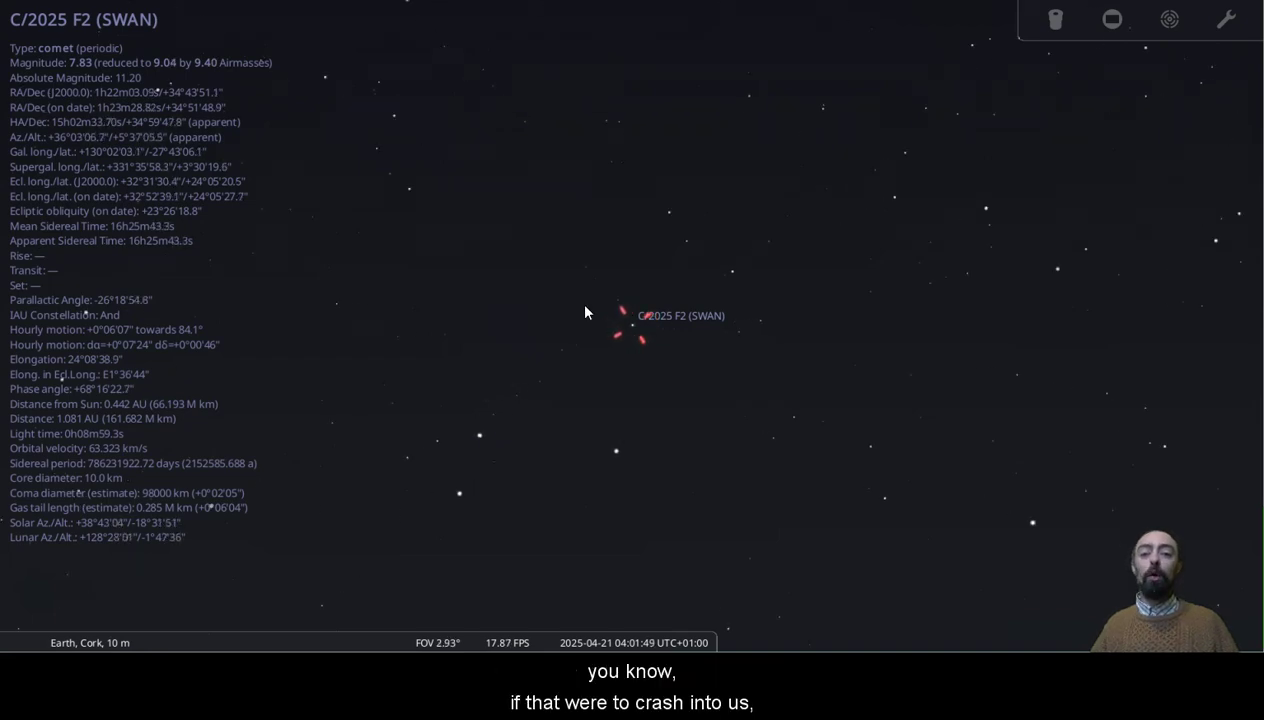
pyautogui.scroll(5, 585, 313)
pyautogui.scroll(5, 585, 313)
pyautogui.scroll(1, 585, 313)
pyautogui.scroll(2, 585, 313)
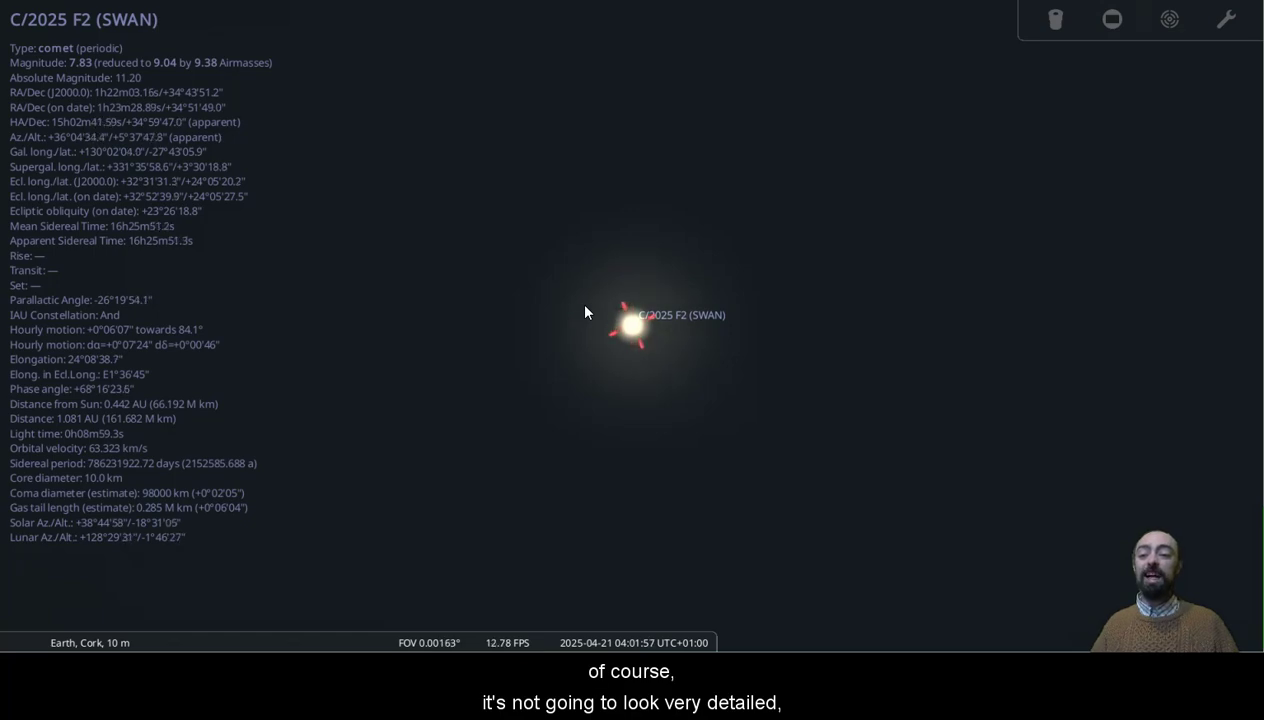
pyautogui.scroll(-3, 585, 313)
pyautogui.scroll(-5, 585, 313)
pyautogui.scroll(-3, 585, 313)
pyautogui.scroll(-3, 585, 313)
pyautogui.scroll(-3, 585, 313)
pyautogui.scroll(-3, 585, 313)
pyautogui.scroll(-3, 585, 313)
pyautogui.scroll(-3, 585, 313)
pyautogui.scroll(-3, 585, 313)
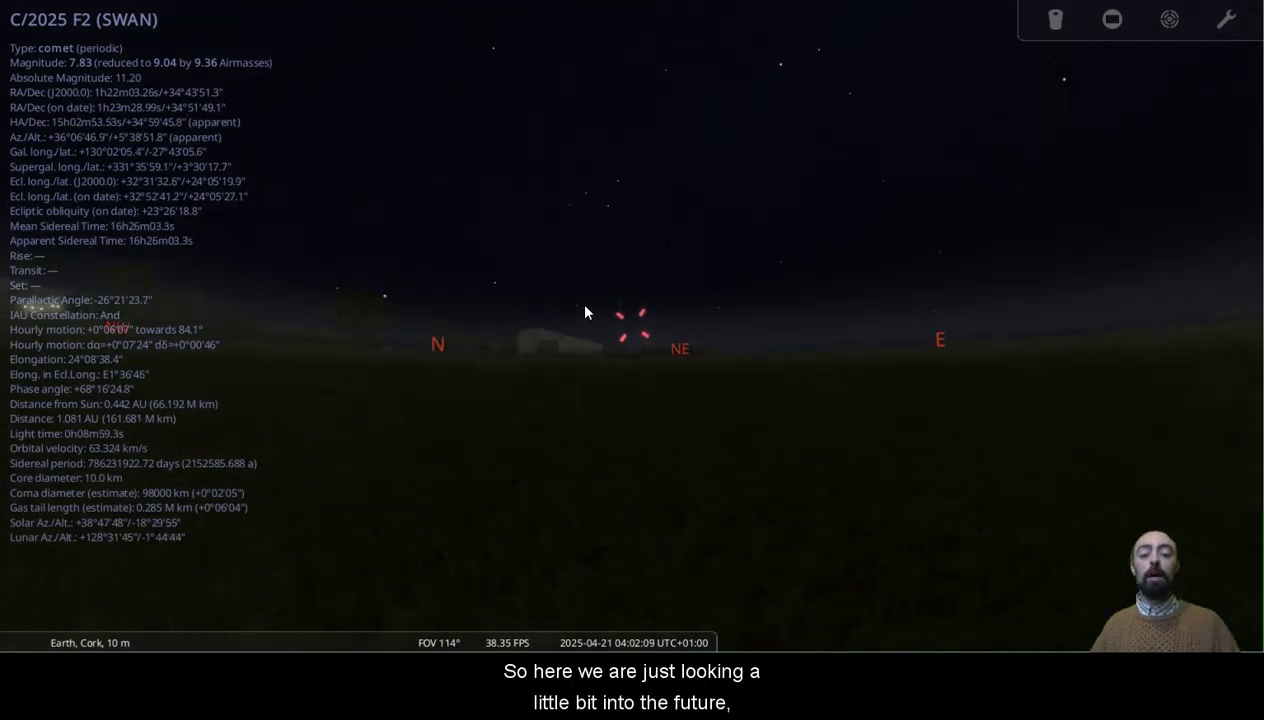
# Step the date forward and back at dusk, comparing the comet over the following evenings.
pyautogui.press('=')
pyautogui.press('=')
pyautogui.press('=')
pyautogui.press('=')
pyautogui.press('=')
pyautogui.press('j')
pyautogui.press('j')
pyautogui.press('j')
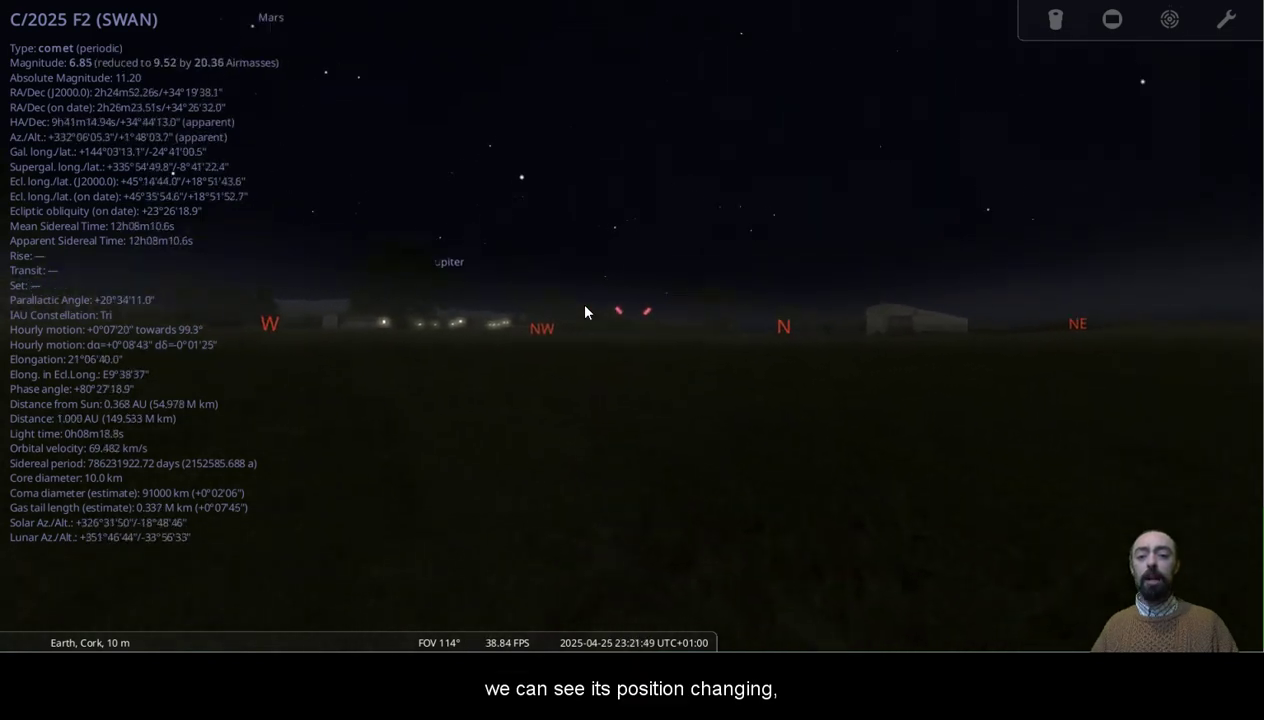
pyautogui.press('k')
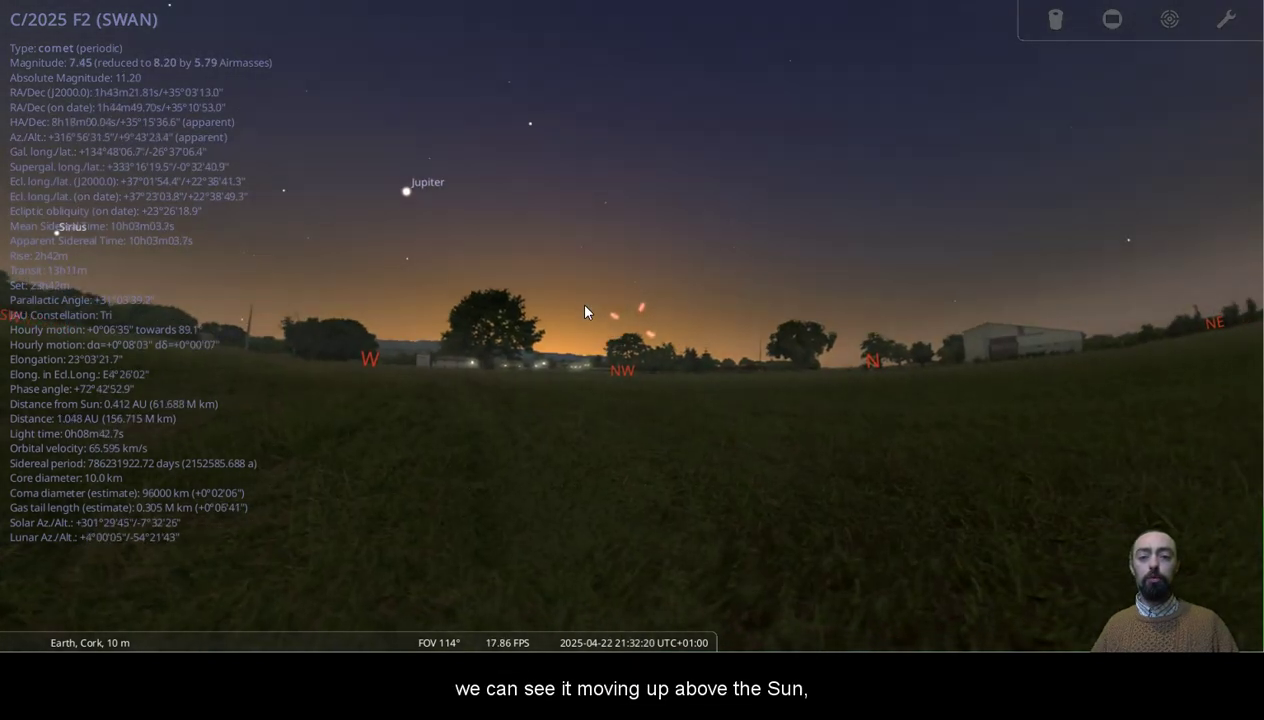
pyautogui.press('=')
pyautogui.press('=')
pyautogui.press('=')
pyautogui.press('=')
pyautogui.press('=')
pyautogui.press('=')
pyautogui.press('=')
pyautogui.press('=')
pyautogui.press('-')
pyautogui.press('=')
pyautogui.press('=')
pyautogui.press('-')
pyautogui.press('-')
pyautogui.press('-')
pyautogui.press('-')
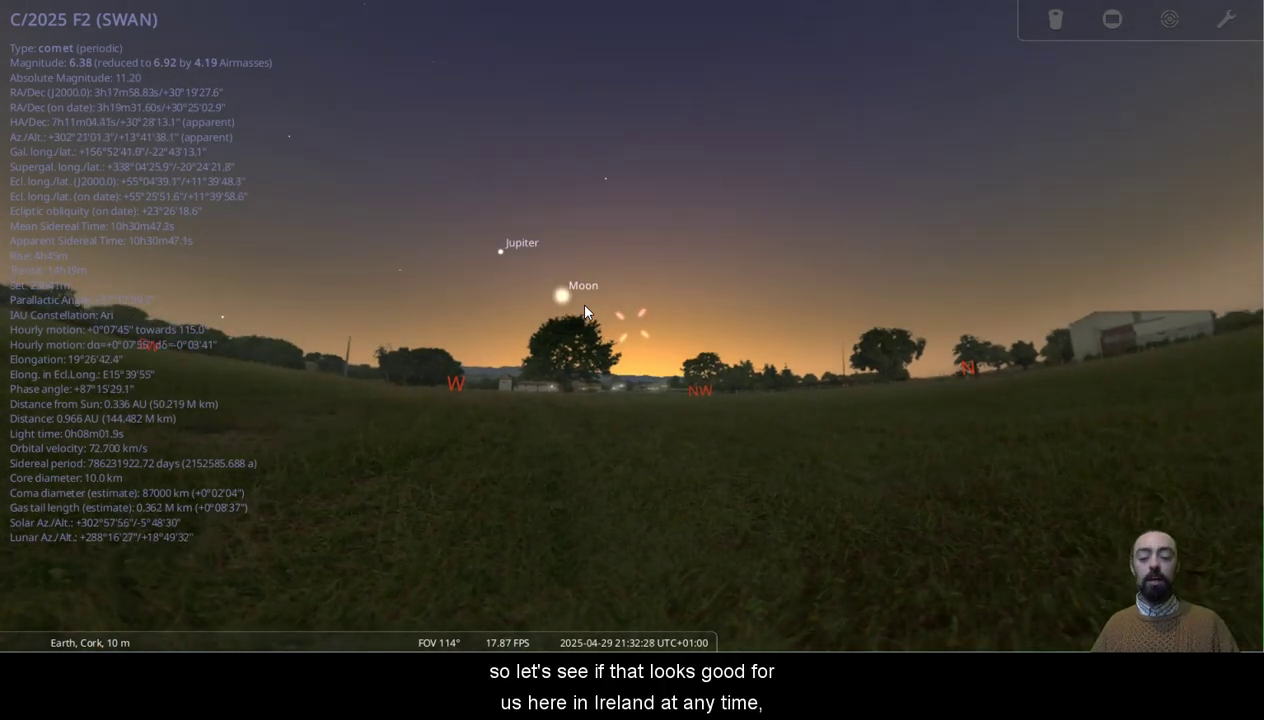
# Settle on 24 April 2025 at 04:22 and zoom in on the comet's glow.
pyautogui.press('l')
pyautogui.press('l')
pyautogui.press('l')
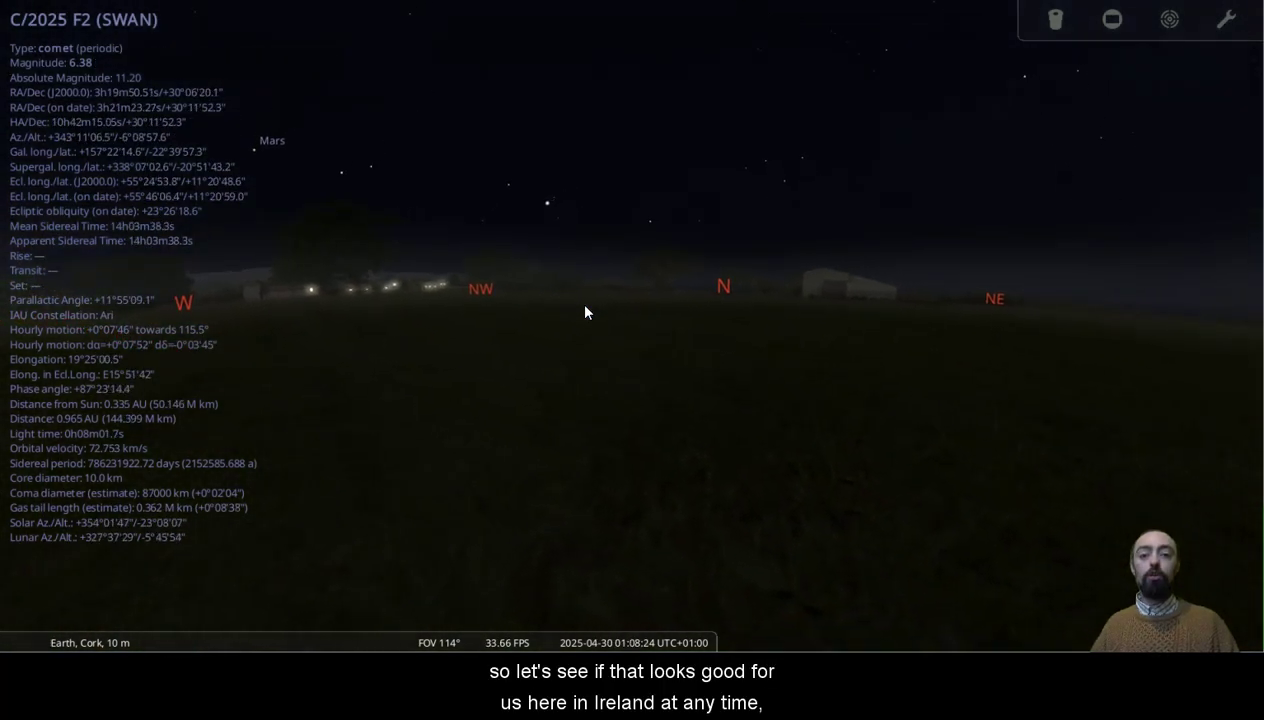
pyautogui.press('j')
pyautogui.press('j')
pyautogui.press('j')
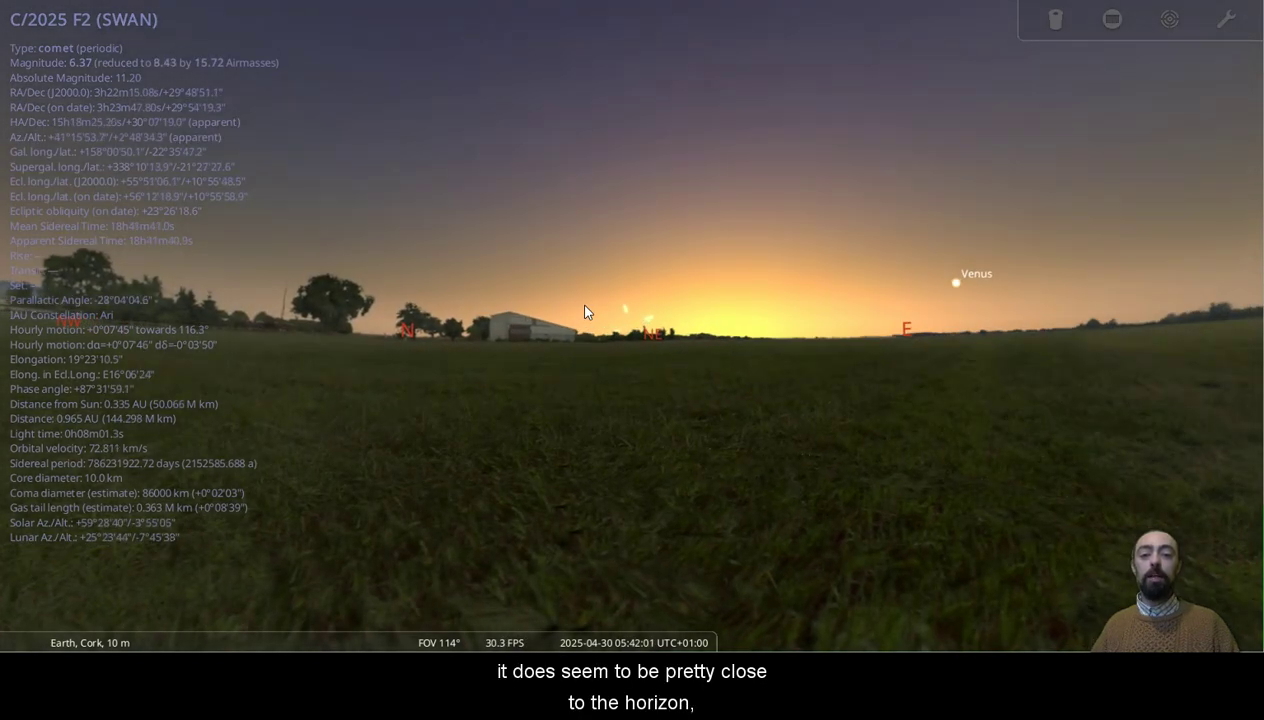
pyautogui.press('-')
pyautogui.press('-')
pyautogui.press('-')
pyautogui.press('-')
pyautogui.press('-')
pyautogui.press('-')
pyautogui.hotkey('ctrl', '-')
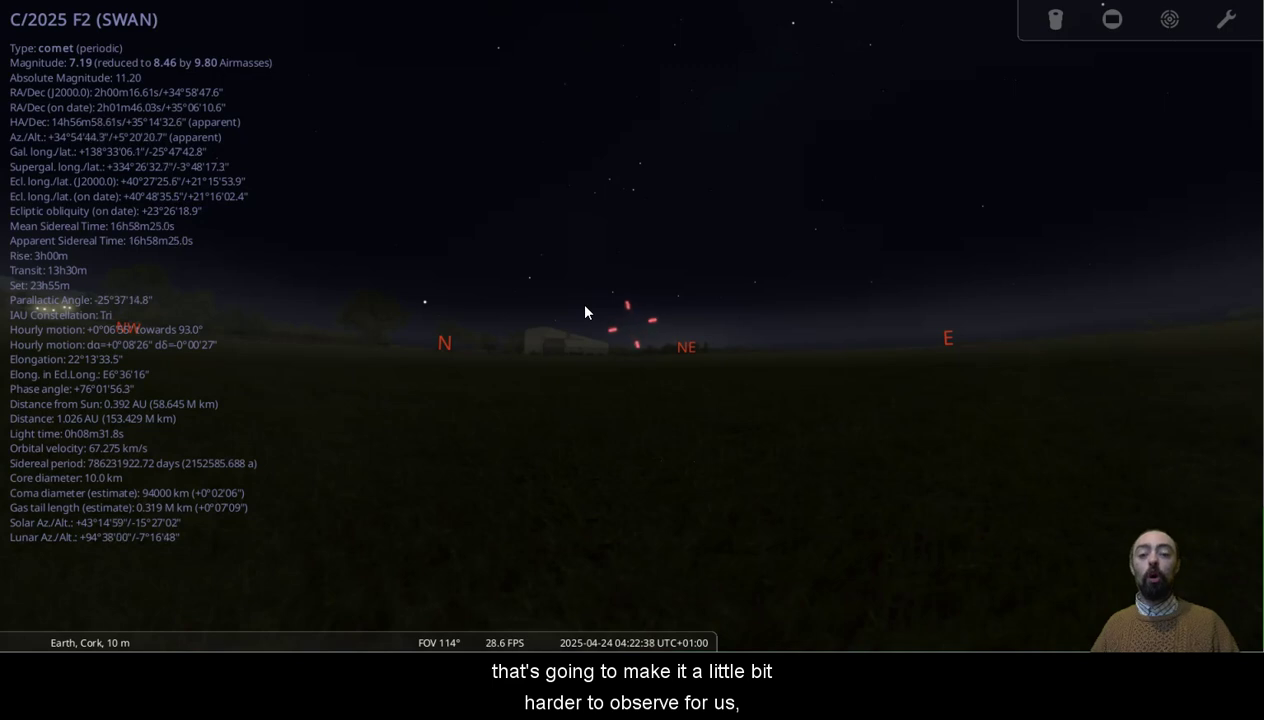
pyautogui.press('/')
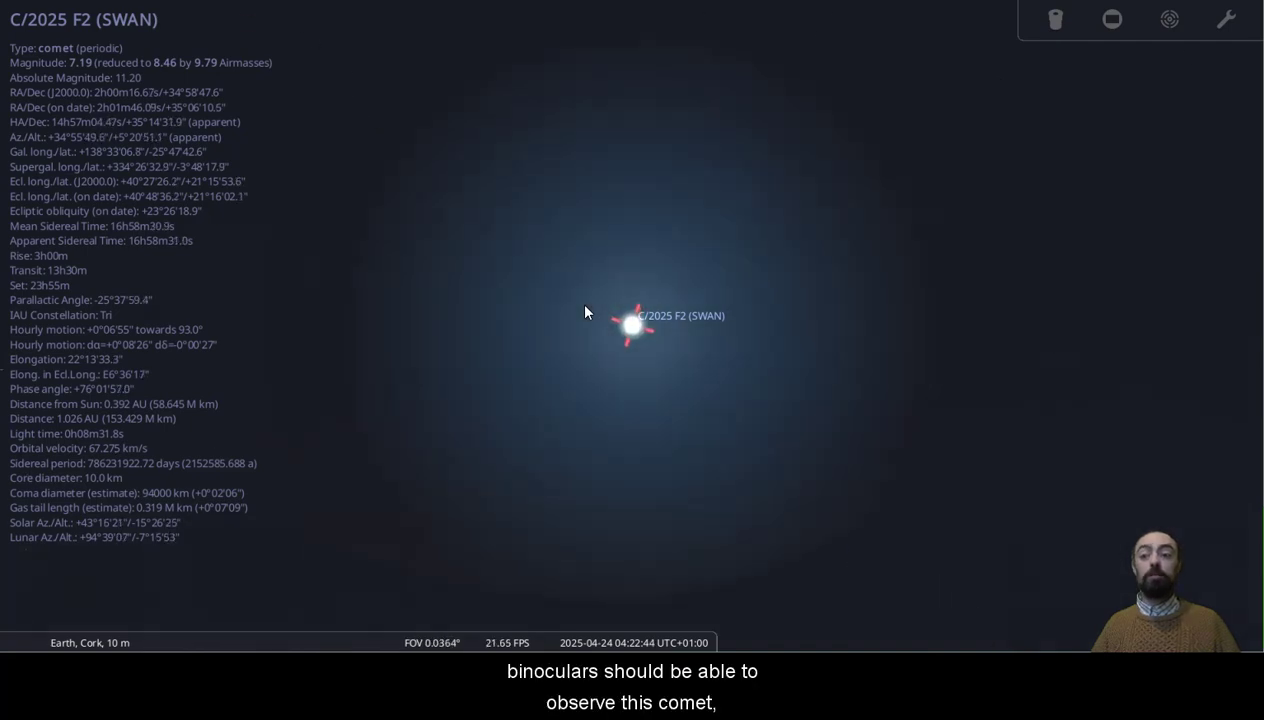
# Zoom out to a wide NW–SE view with the comet just above the northeast horizon.
pyautogui.scroll(-3, 585, 307)
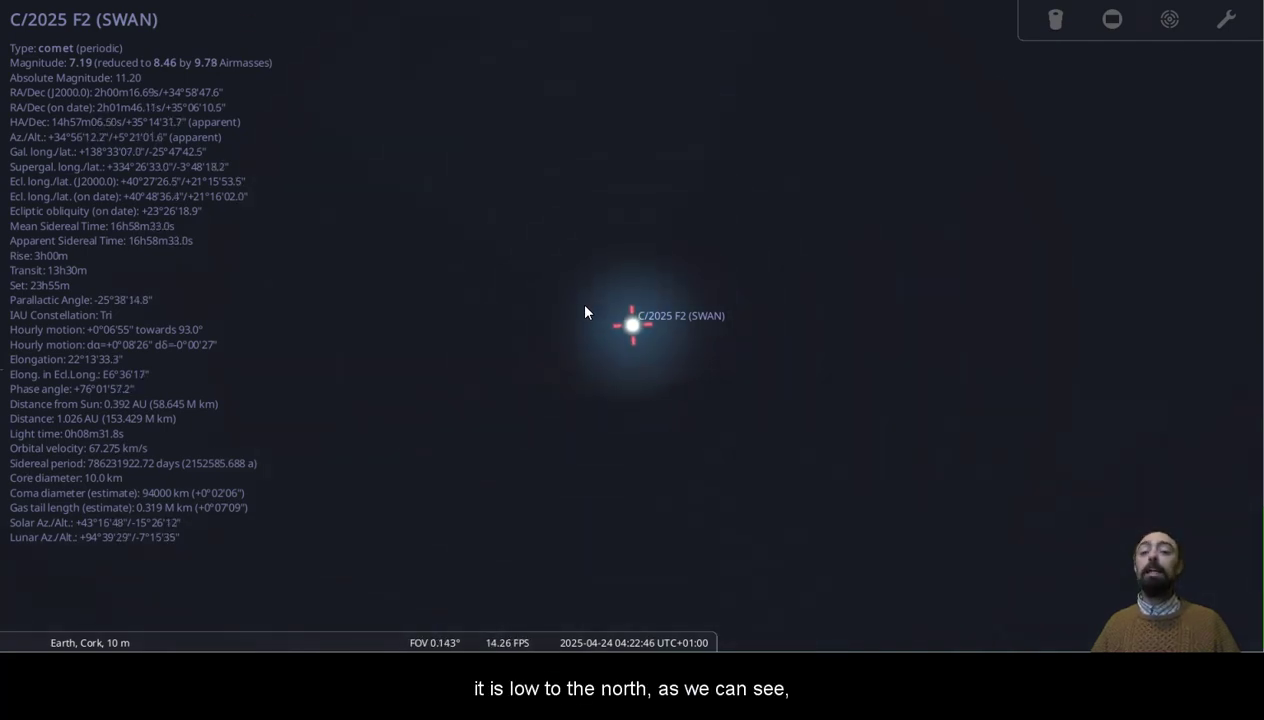
pyautogui.scroll(-5, 585, 312)
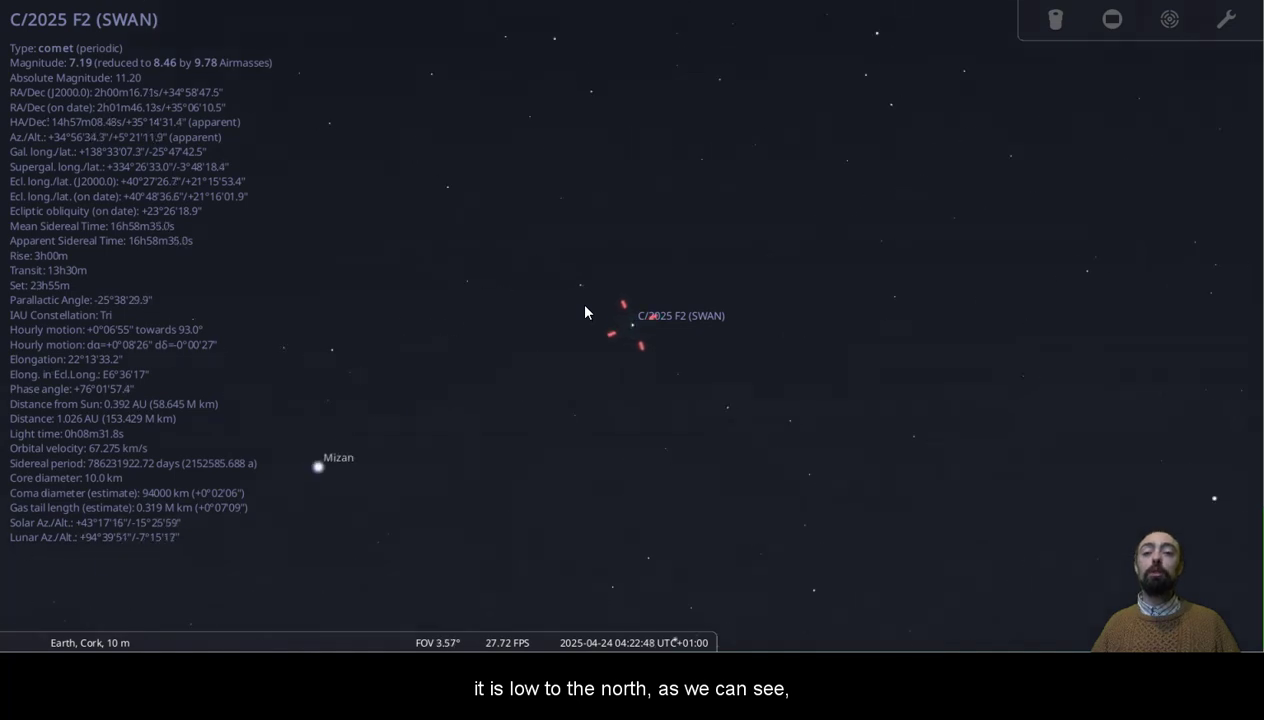
pyautogui.scroll(-5, 585, 312)
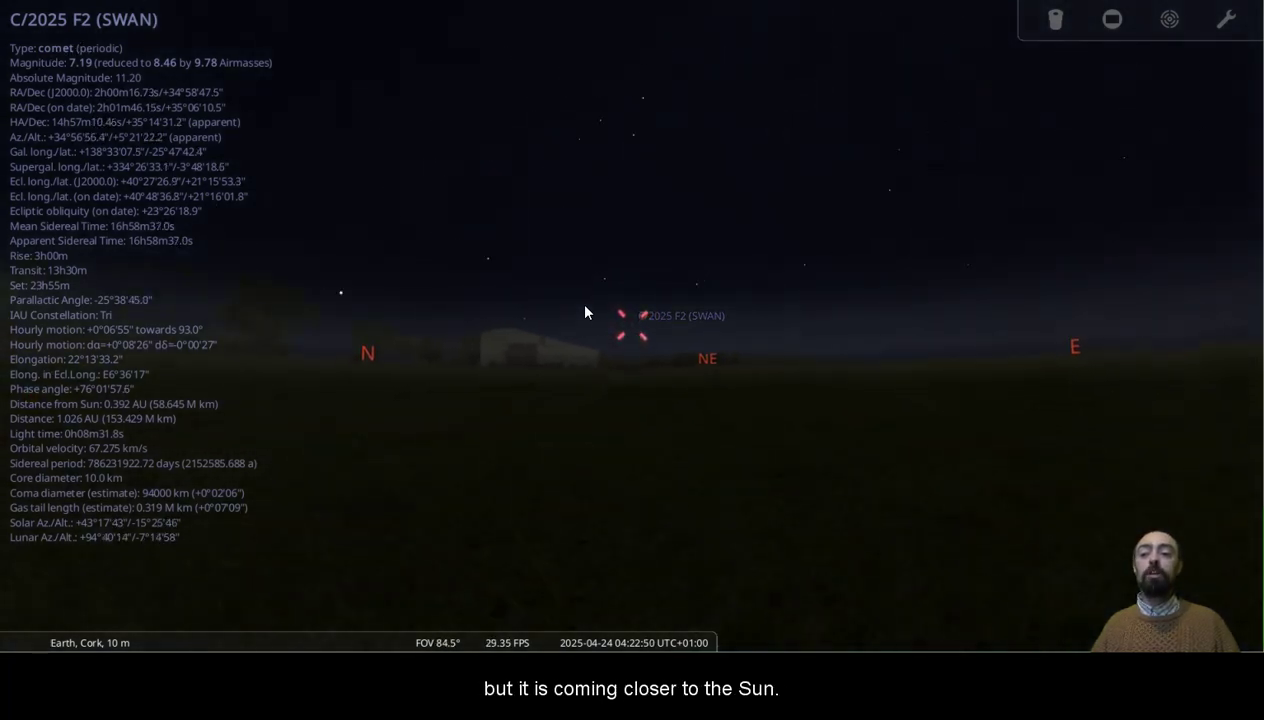
pyautogui.scroll(-2, 585, 312)
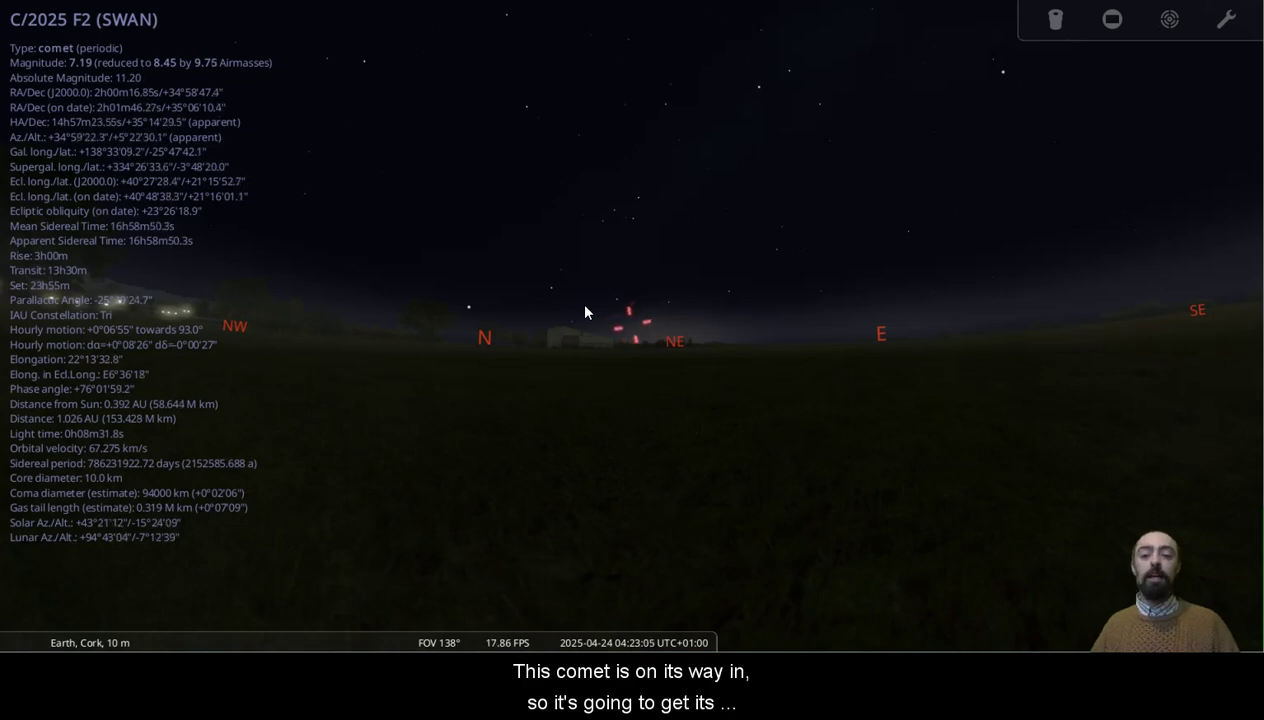
# Step the date back and forth through mid-April to late April, following the comet's track.
pyautogui.press('l')
pyautogui.press('l')
pyautogui.press('l')
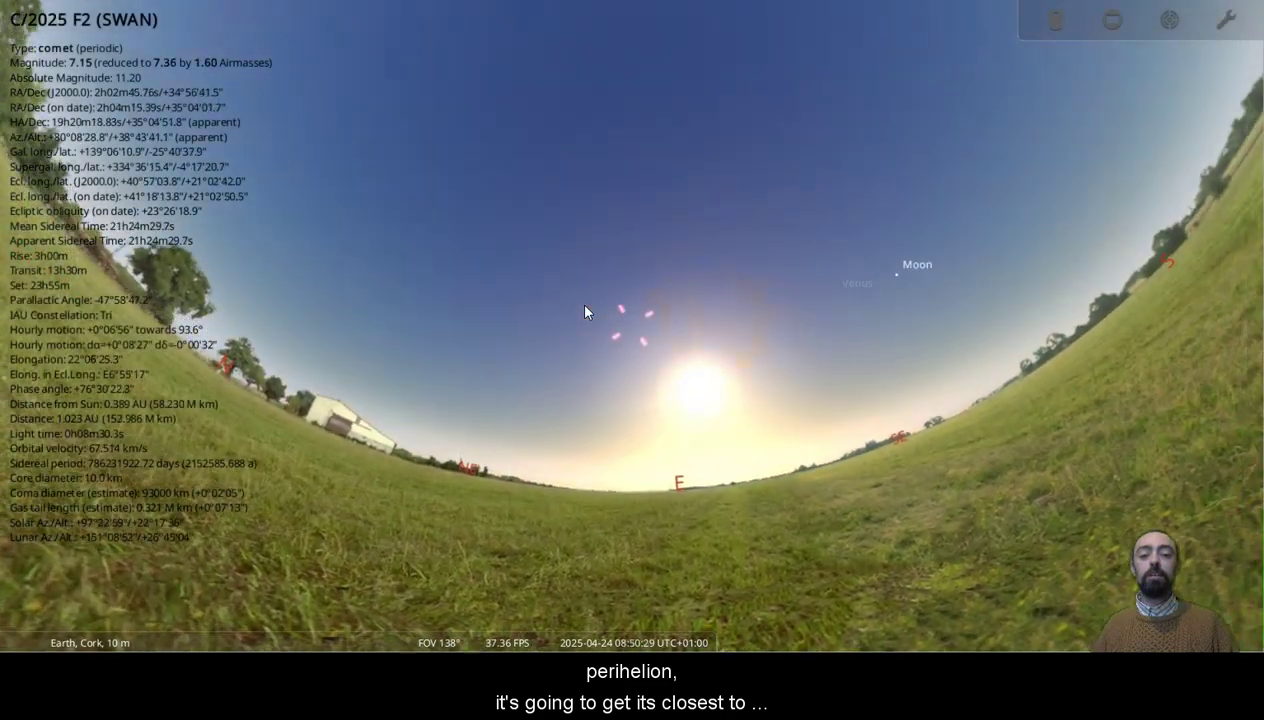
pyautogui.press('=')
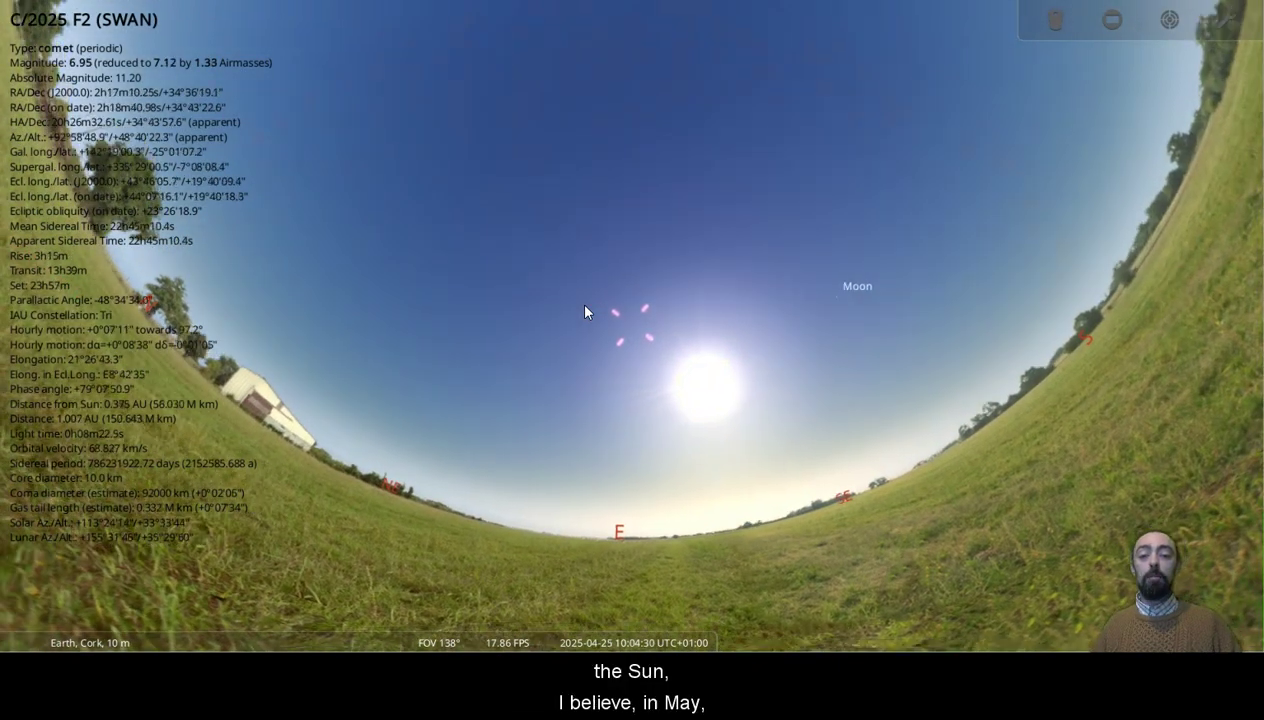
pyautogui.press('-')
pyautogui.press('-')
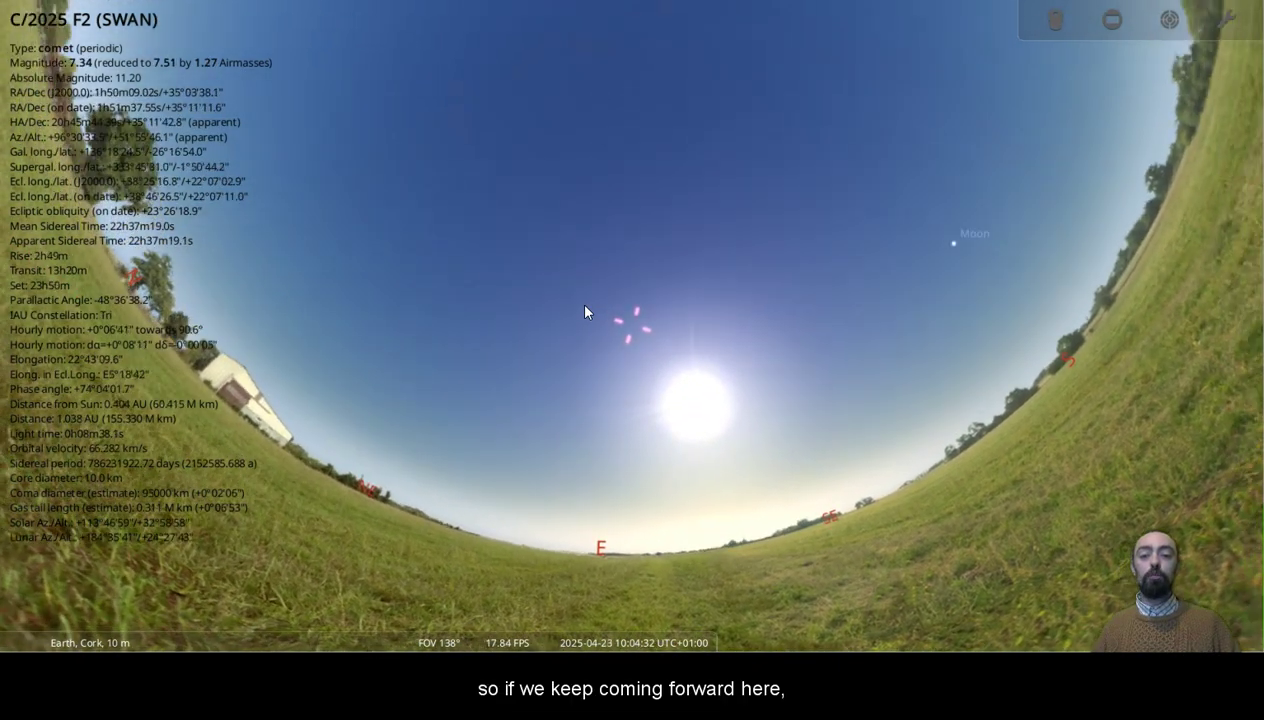
pyautogui.press('-')
pyautogui.press('-')
pyautogui.press('-')
pyautogui.press('-')
pyautogui.press('-')
pyautogui.press('-')
pyautogui.press('-')
pyautogui.press('-')
pyautogui.press('-')
pyautogui.press('-')
pyautogui.press('-')
pyautogui.press('-')
pyautogui.press('-')
pyautogui.press('-')
pyautogui.press('-')
pyautogui.press('-')
pyautogui.press('-')
pyautogui.press('-')
pyautogui.press('-')
pyautogui.press('-')
pyautogui.press('-')
pyautogui.press('-')
pyautogui.press('-')
pyautogui.press('-')
pyautogui.press('-')
pyautogui.press('-')
pyautogui.press('-')
pyautogui.press('=')
pyautogui.press('=')
pyautogui.press('=')
pyautogui.press('=')
pyautogui.press('=')
pyautogui.press('=')
pyautogui.press('=')
pyautogui.press('=')
pyautogui.press('=')
pyautogui.press('=')
pyautogui.press('=')
pyautogui.press('=')
pyautogui.press('=')
pyautogui.press('=')
pyautogui.press('=')
pyautogui.press('=')
pyautogui.press('=')
pyautogui.press('=')
pyautogui.press('=')
pyautogui.press('=')
pyautogui.press('=')
pyautogui.press('=')
pyautogui.press('=')
pyautogui.press('=')
pyautogui.press('-')
pyautogui.press('-')
pyautogui.press('-')
pyautogui.press('-')
pyautogui.press('-')
pyautogui.press('-')
pyautogui.press('-')
pyautogui.press('-')
pyautogui.press('-')
pyautogui.press('-')
pyautogui.press('-')
pyautogui.press('-')
pyautogui.press('=')
pyautogui.press('=')
pyautogui.press('=')
pyautogui.press('=')
pyautogui.press('=')
pyautogui.press('=')
pyautogui.press('=')
pyautogui.press('=')
pyautogui.press('=')
pyautogui.press('=')
pyautogui.press('=')
pyautogui.press('=')
pyautogui.press('=')
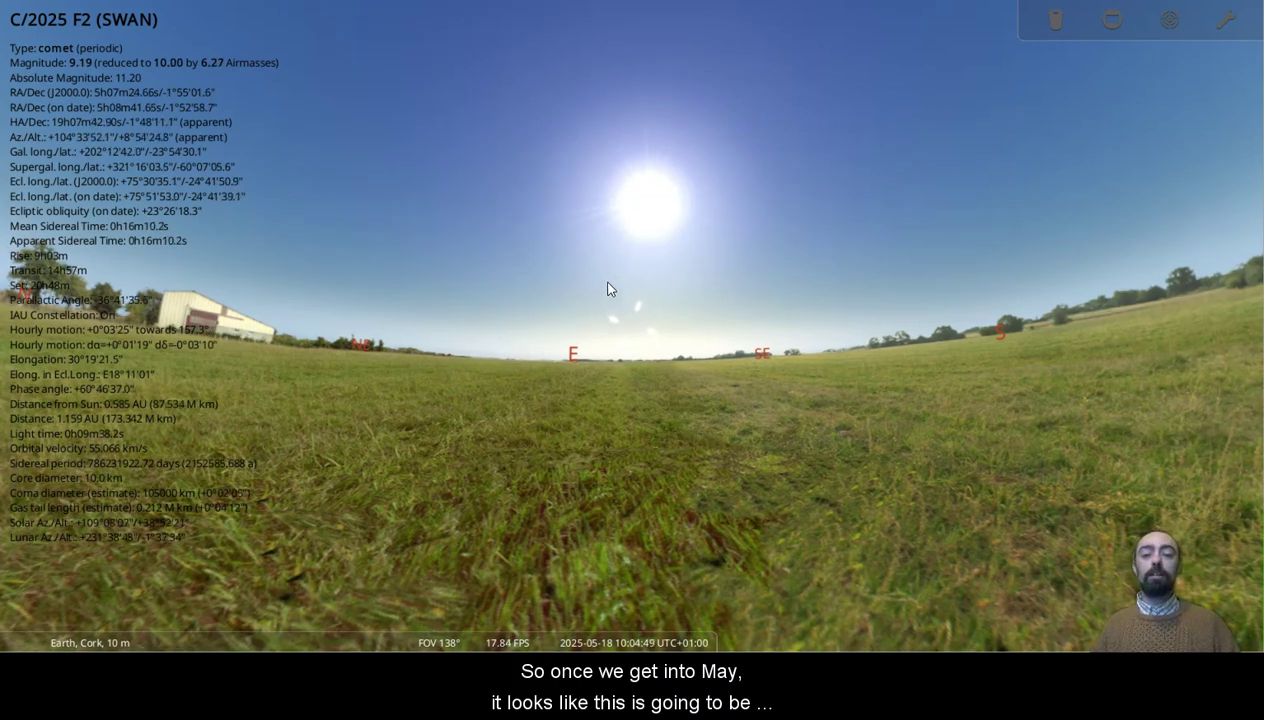
# Adjust the clock forward and back to settle on 30 April 2025 at about 16:02.
pyautogui.press('l')
pyautogui.press('l')
pyautogui.press('l')
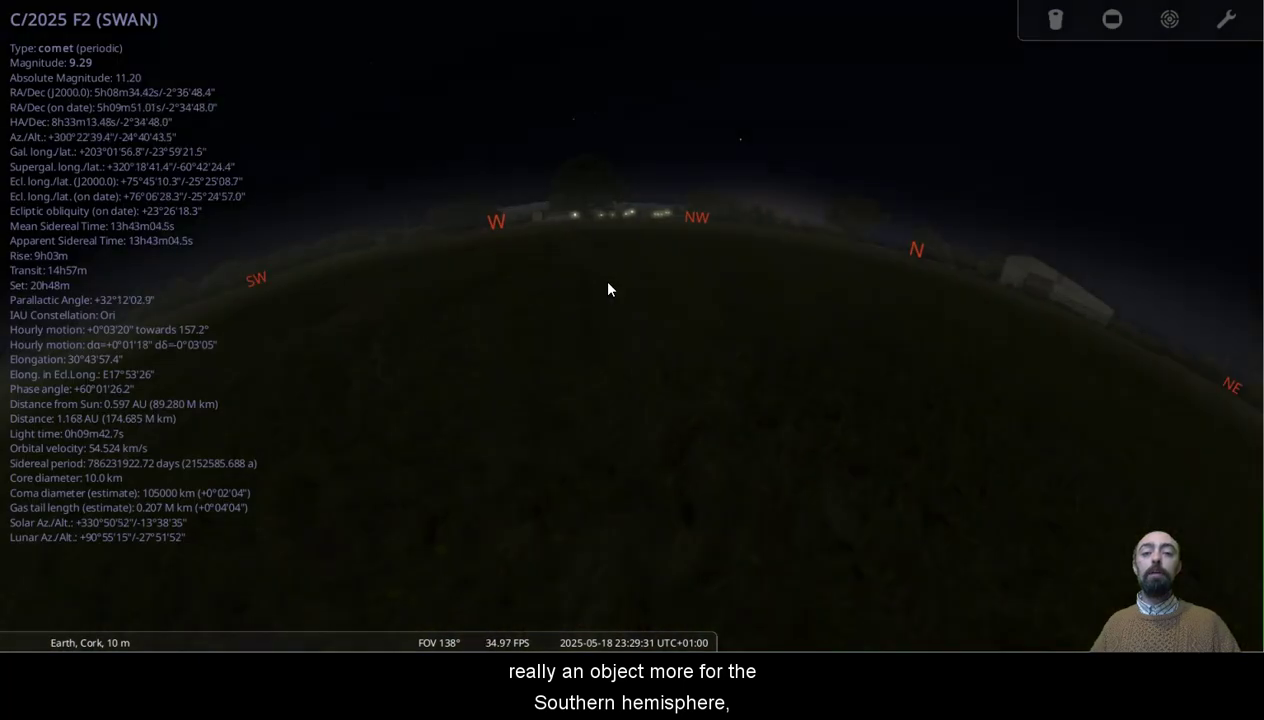
pyautogui.press('j')
pyautogui.press('j')
pyautogui.press('j')
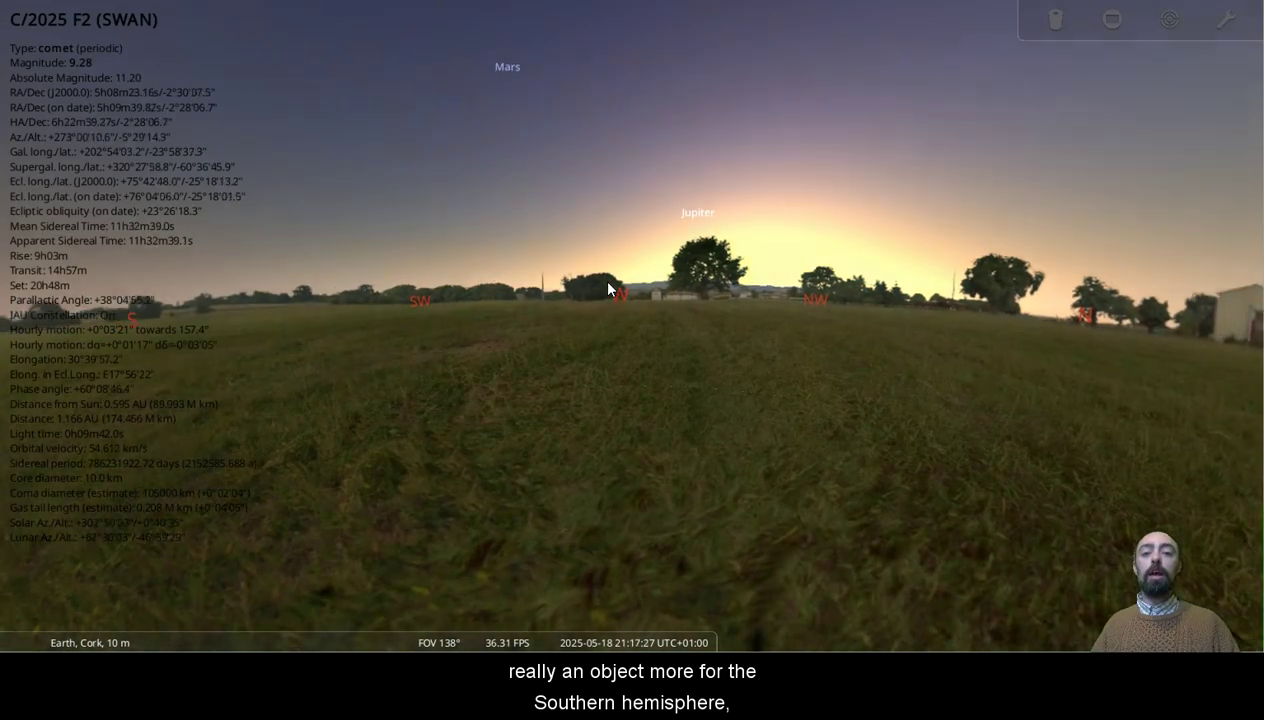
pyautogui.press('l')
pyautogui.press('l')
pyautogui.press('l')
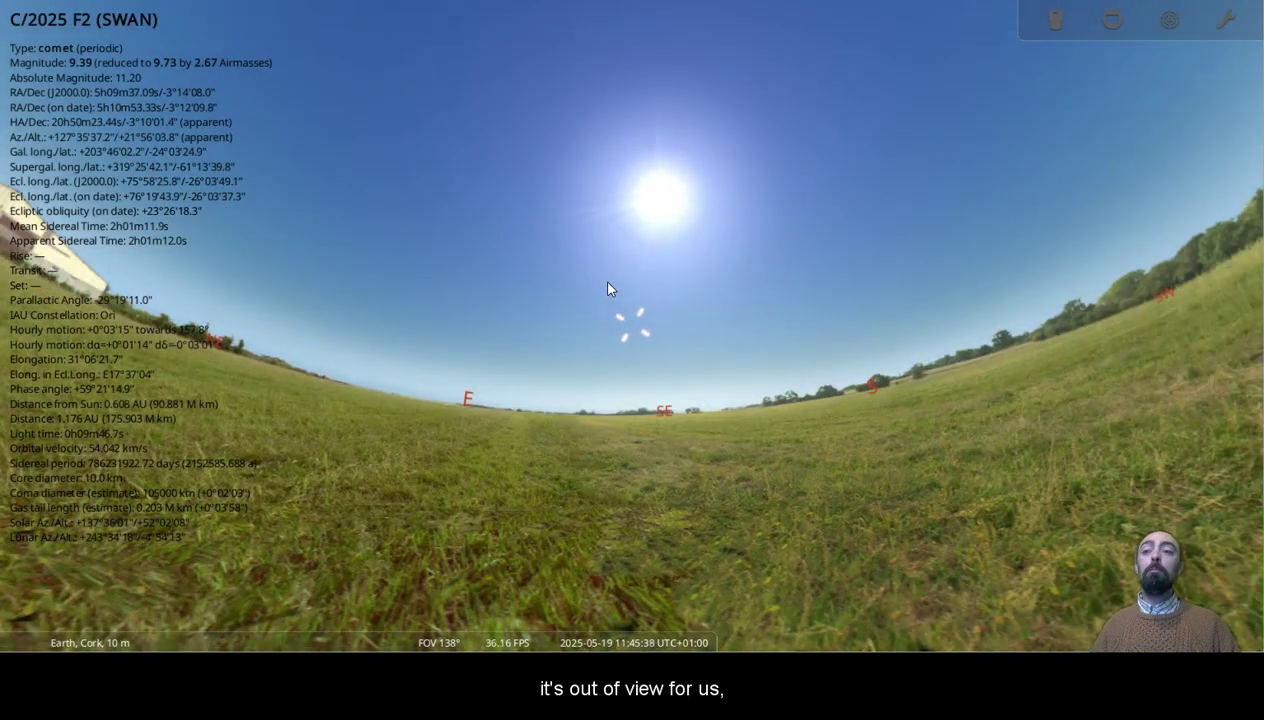
pyautogui.press('j')
pyautogui.press('j')
pyautogui.press('j')
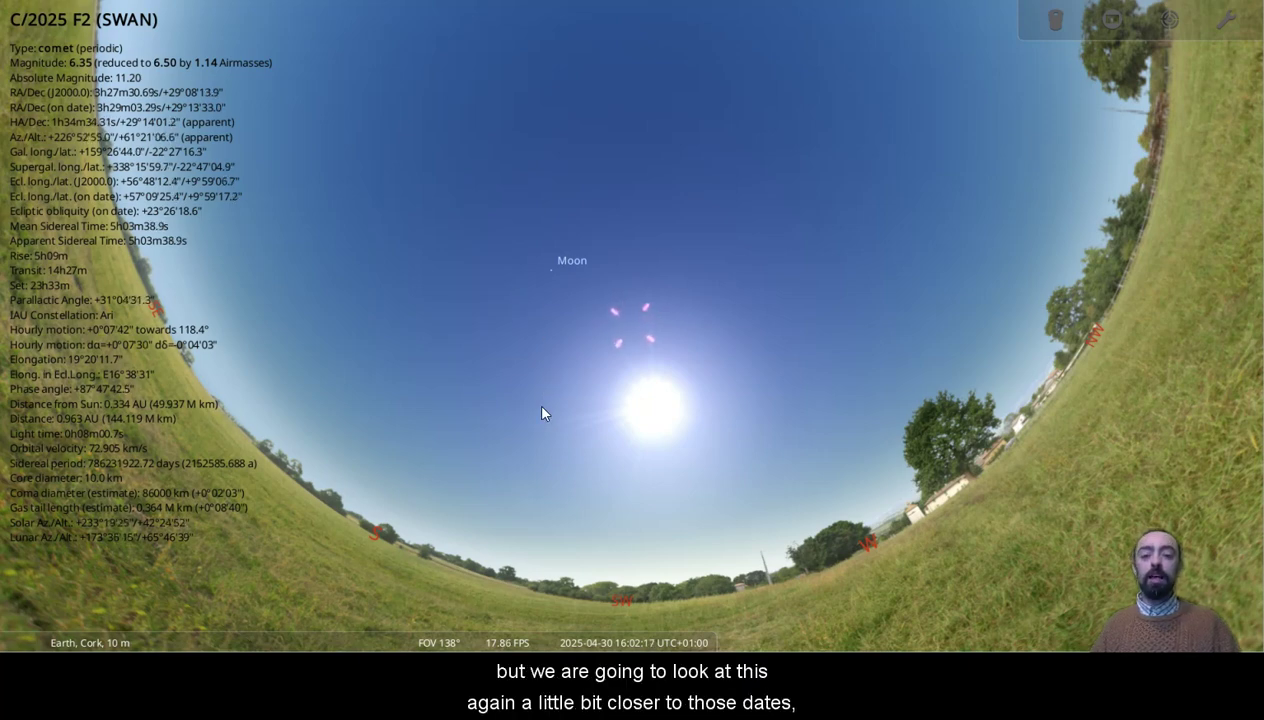
# Run 30 April to about 22:20 dusk and zoom in on the comet in the north-west.
pyautogui.press('l')
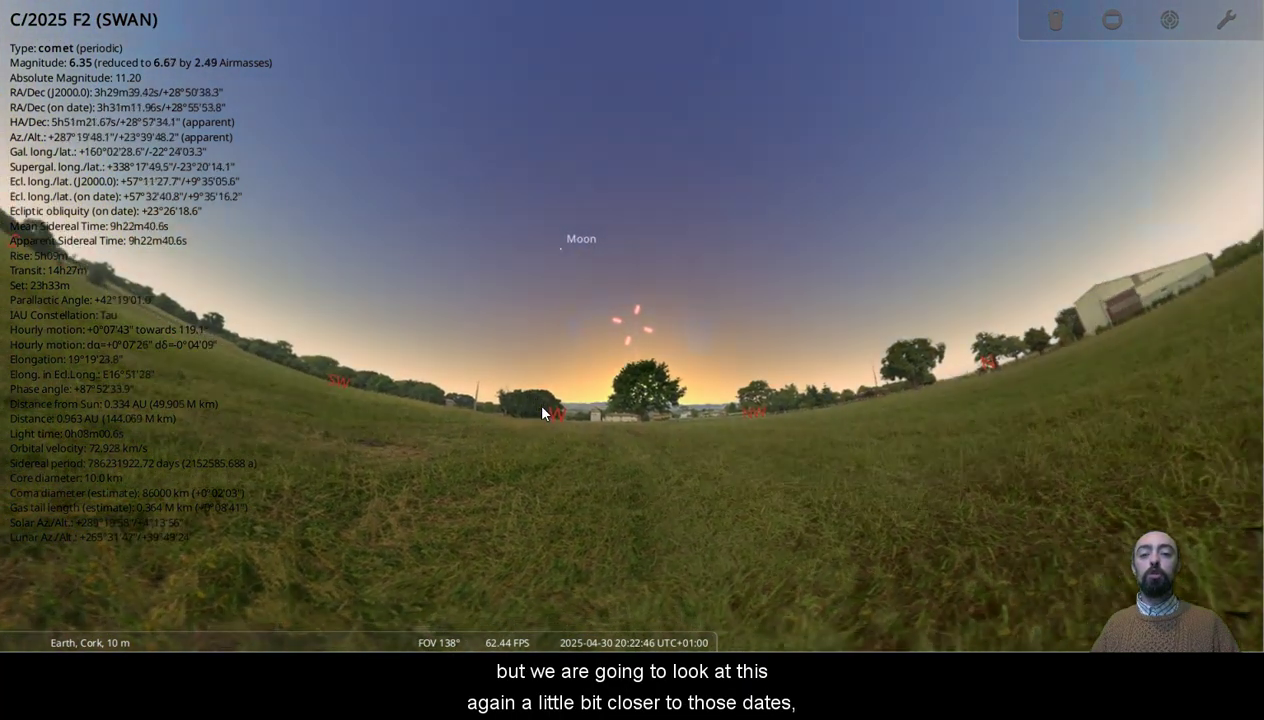
pyautogui.press('j')
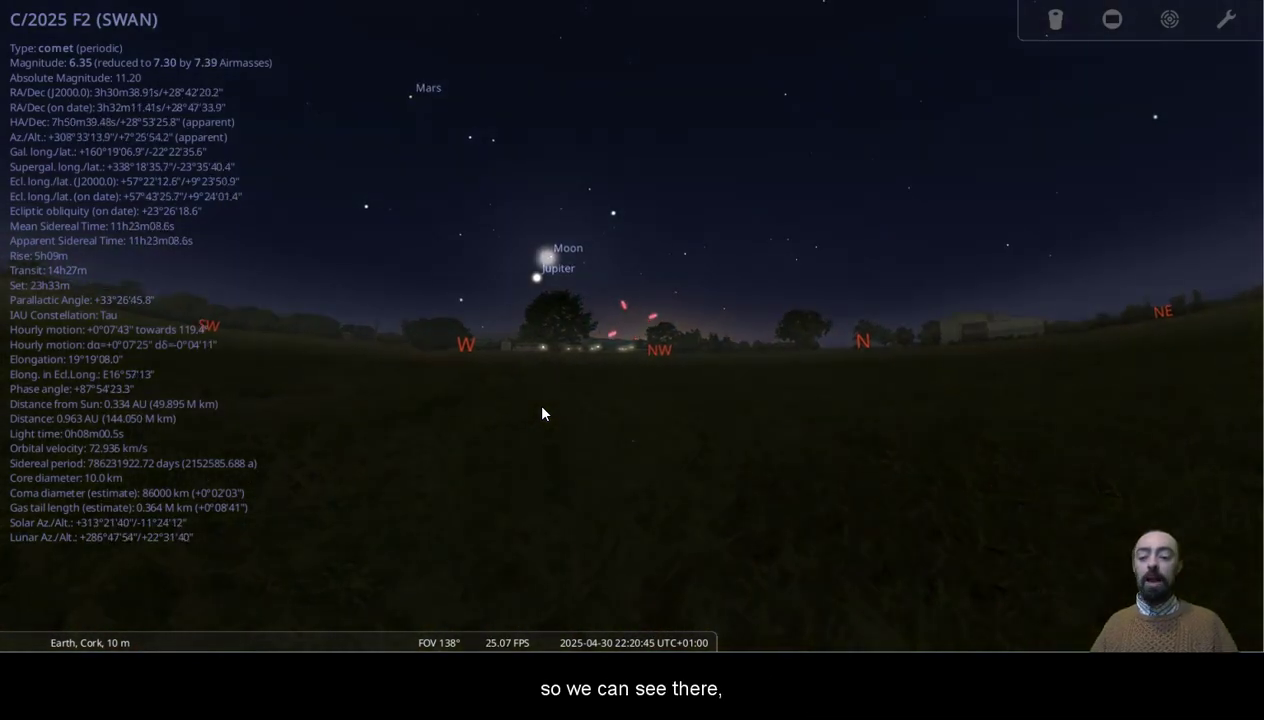
pyautogui.scroll(3, 542, 413)
pyautogui.press('/')
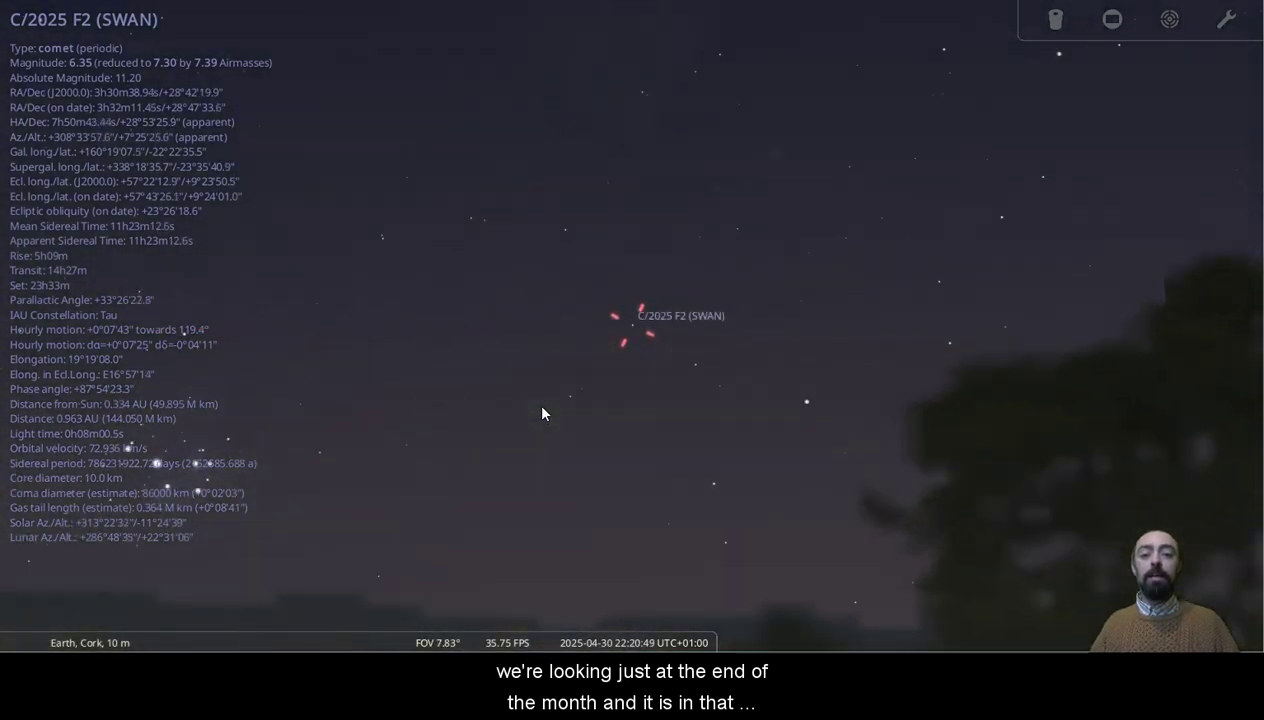
pyautogui.press('/')
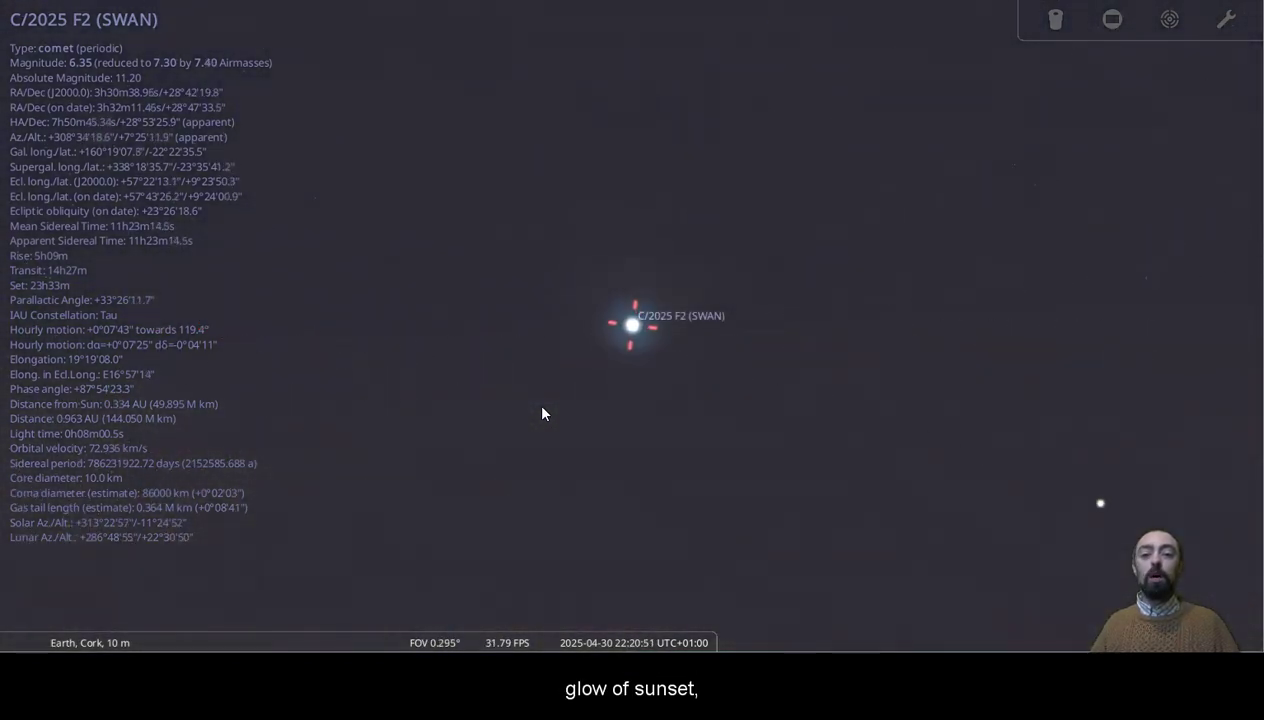
pyautogui.press('\\')
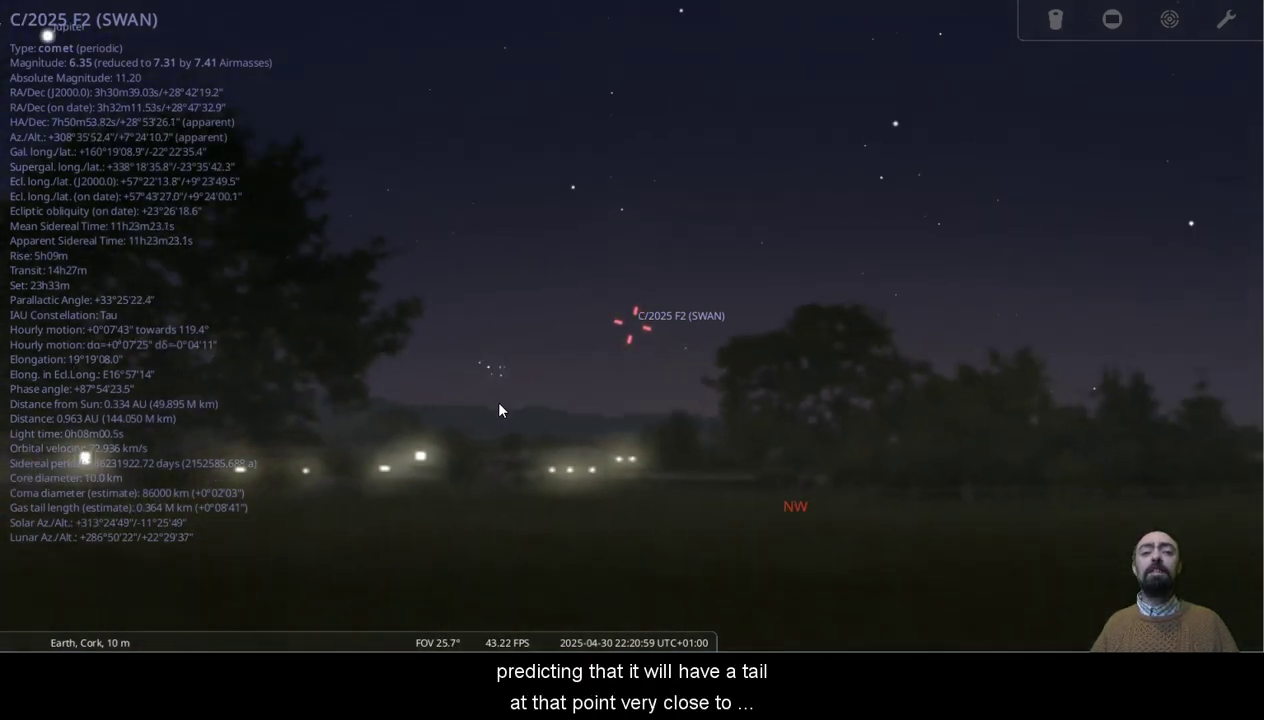
# Set light pollution to the darkest level in the View settings.
pyautogui.moveTo(15, 400)
pyautogui.click(27, 353)
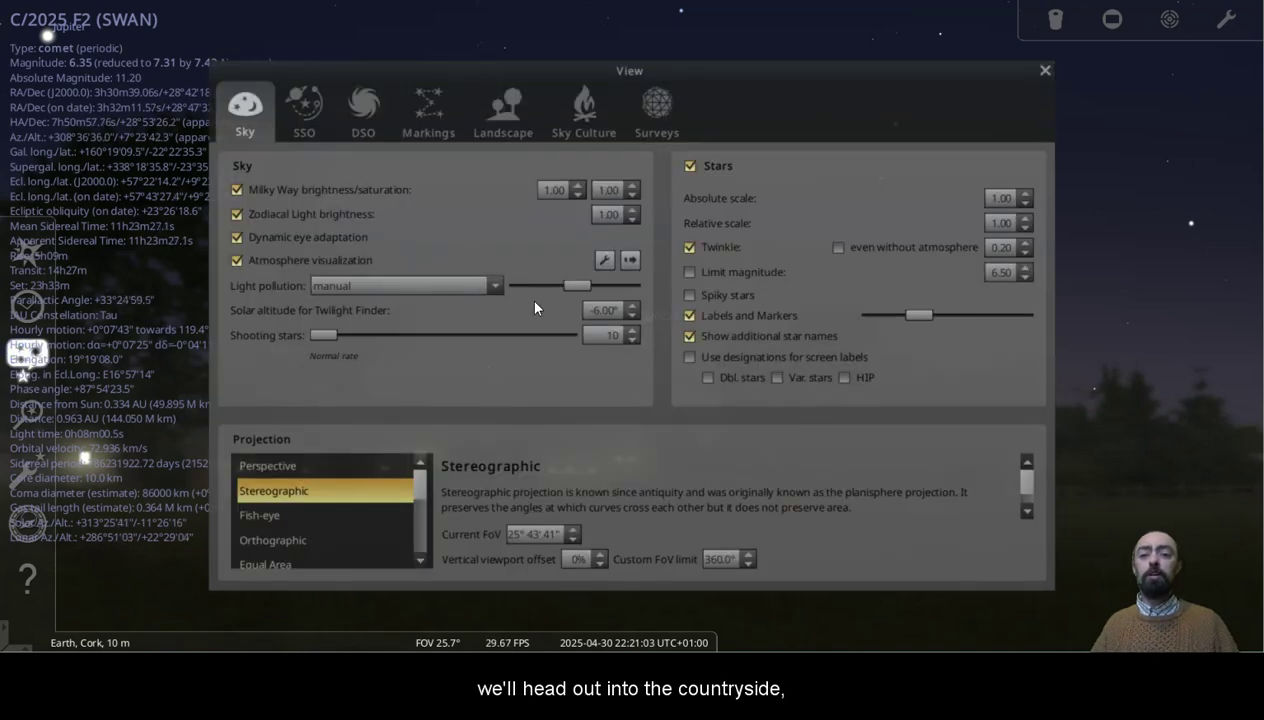
pyautogui.moveTo(578, 287); pyautogui.dragTo(480, 283)
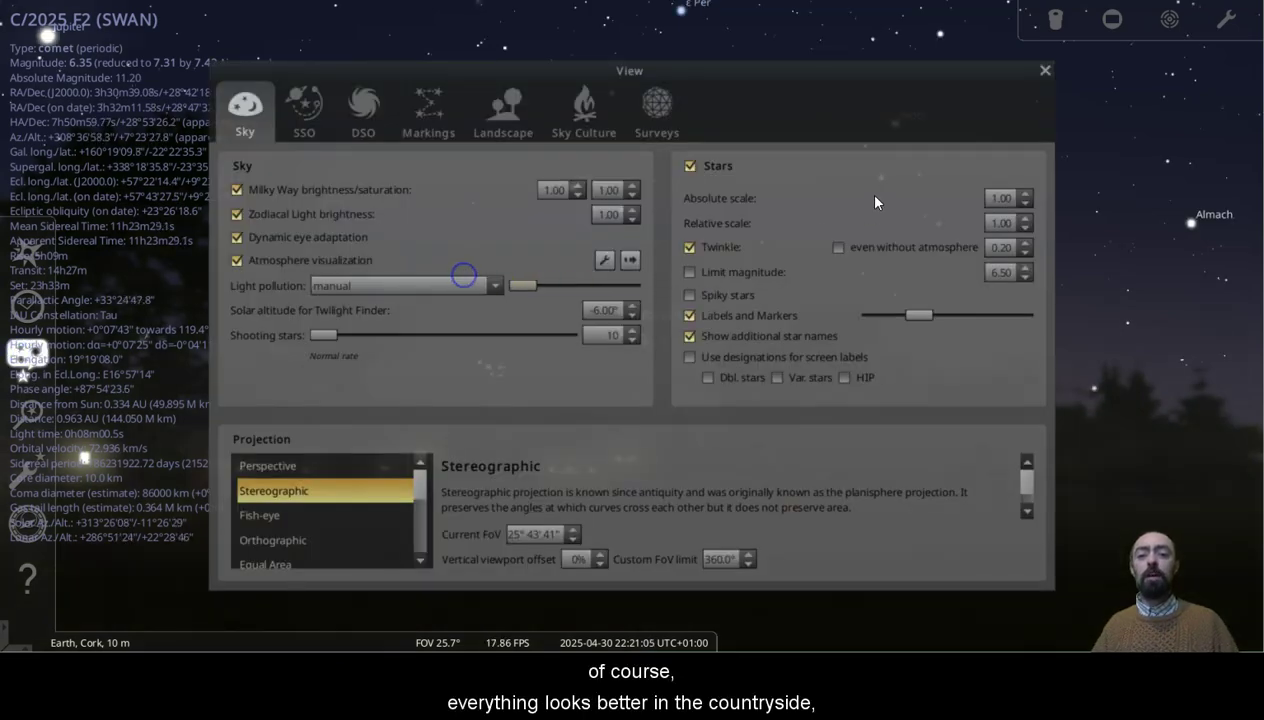
pyautogui.click(1045, 71)
# Zoom out and run time forward to about 04:59 on 1 May.
pyautogui.scroll(-2, 803, 149)
pyautogui.scroll(-3, 803, 149)
pyautogui.scroll(-3, 803, 149)
pyautogui.press('l')
pyautogui.press('l')
pyautogui.press('l')
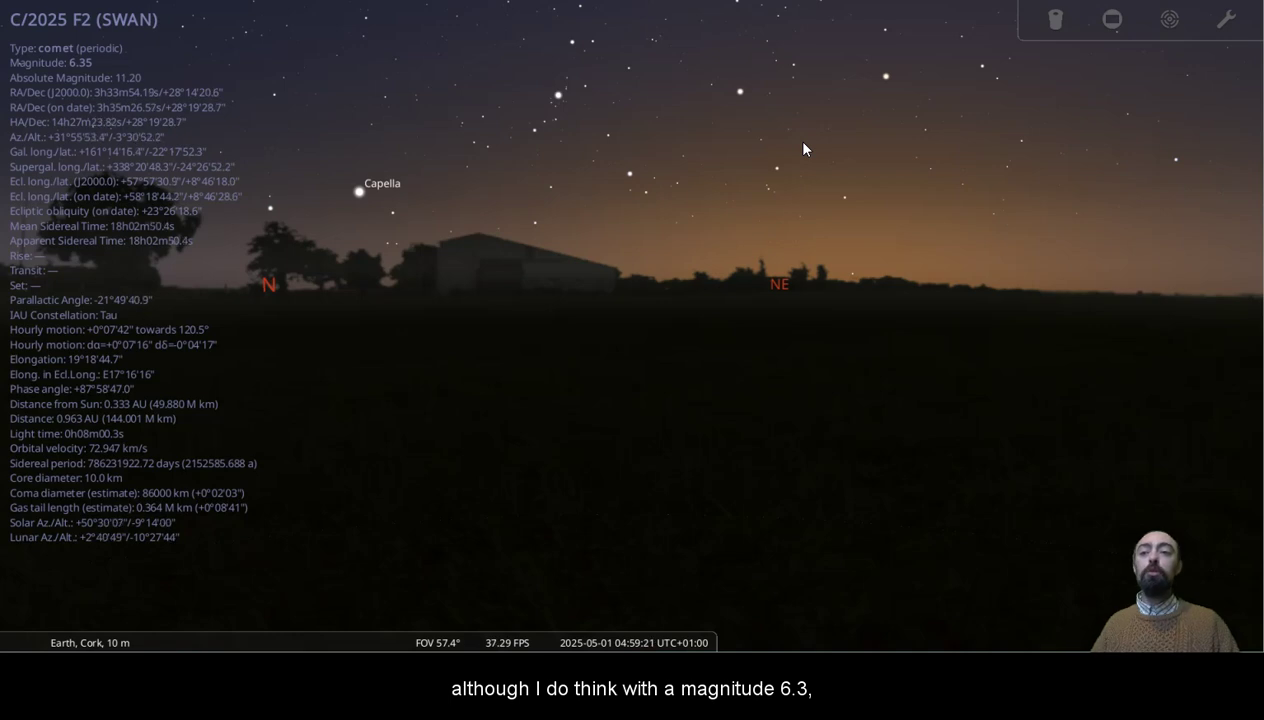
# Rewind to 30 April 22:17 and frame the comet low in the north-west.
pyautogui.press('j')
pyautogui.press('j')
pyautogui.press('j')
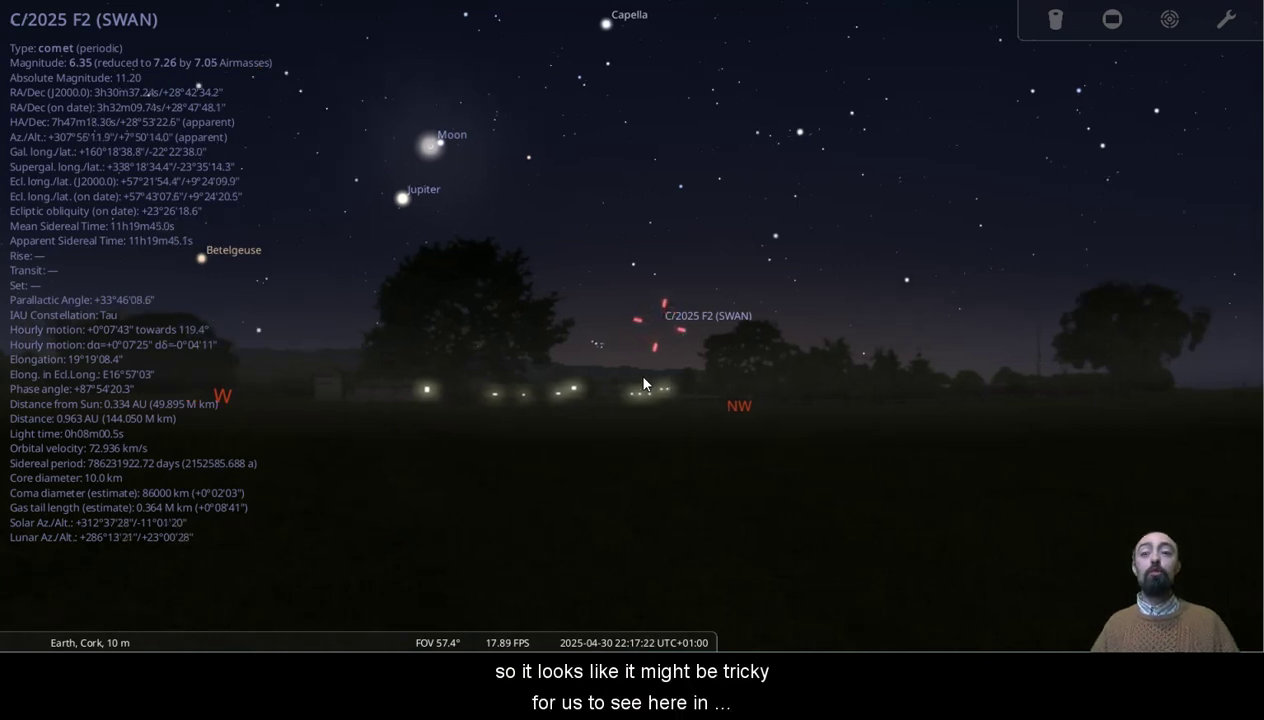
pyautogui.press('Up')
pyautogui.press('space')
pyautogui.press('Right')
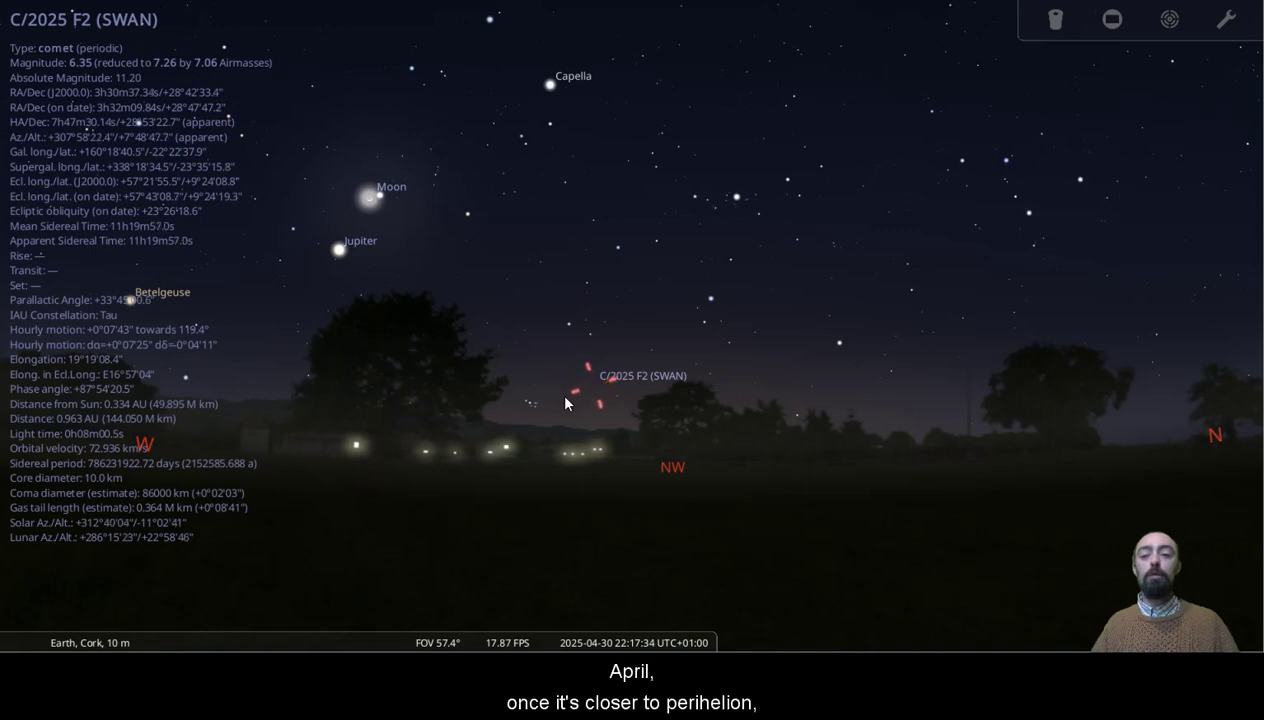
# Zoom and recentre on the comet, then step back from 30 April to 24 April.
pyautogui.scroll(4, 572, 405)
pyautogui.press('Down')
pyautogui.press('Left')
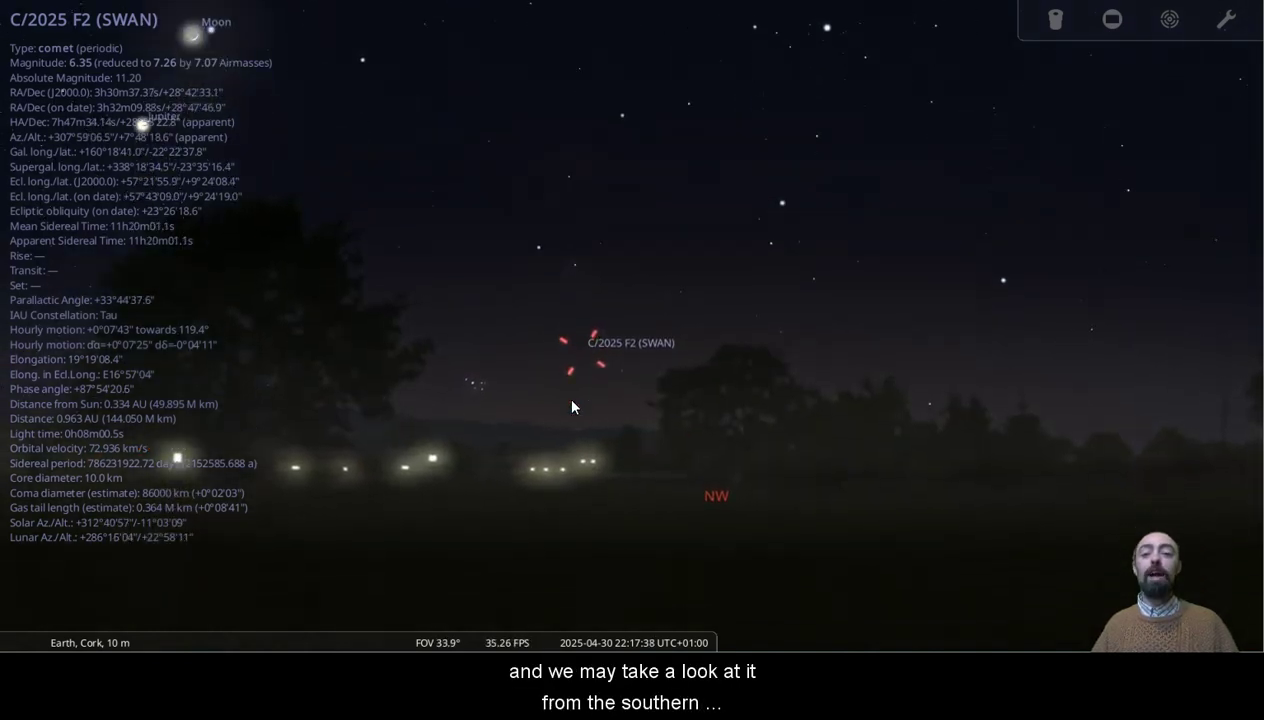
pyautogui.press('-')
pyautogui.press('-')
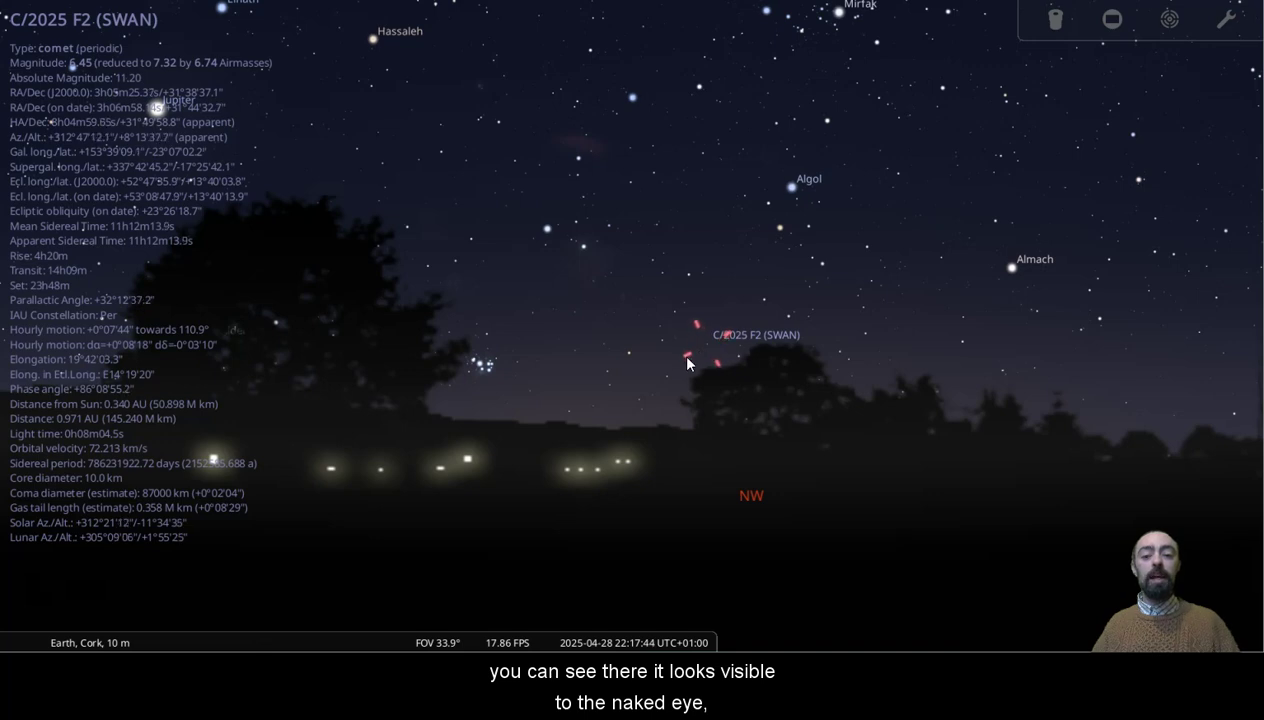
pyautogui.press('-')
pyautogui.press('-')
pyautogui.press('-')
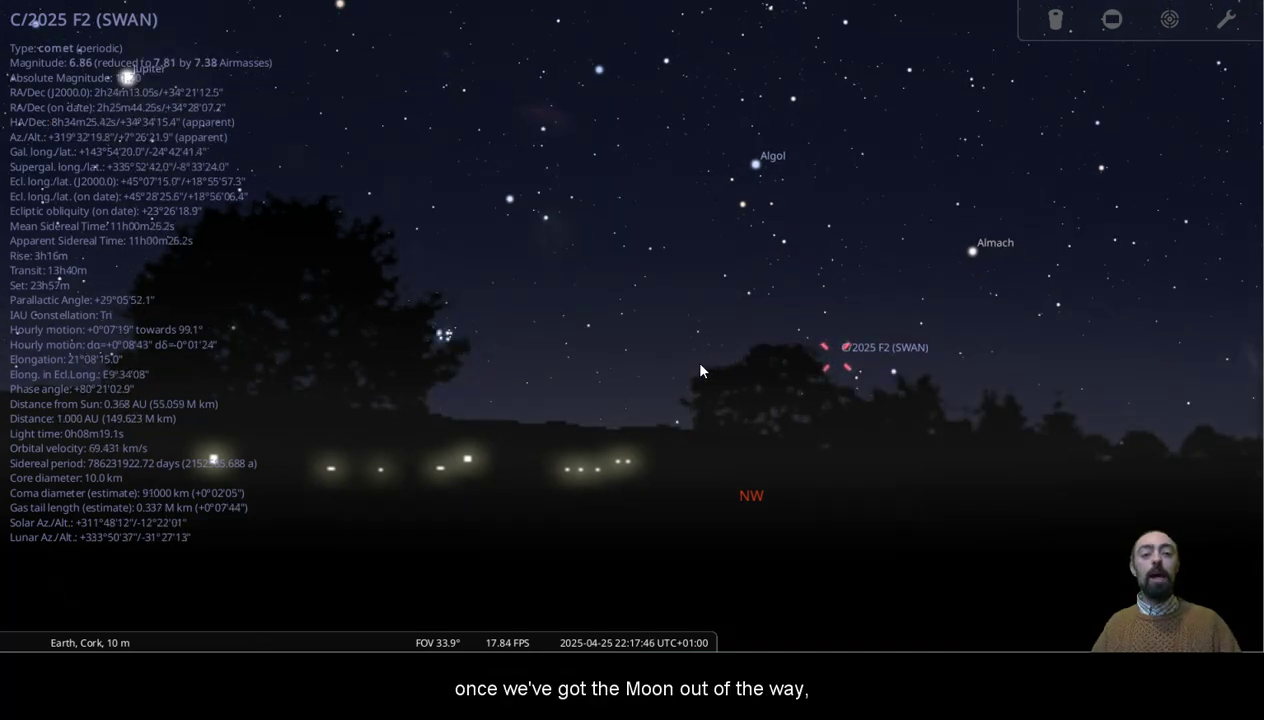
pyautogui.press('-')
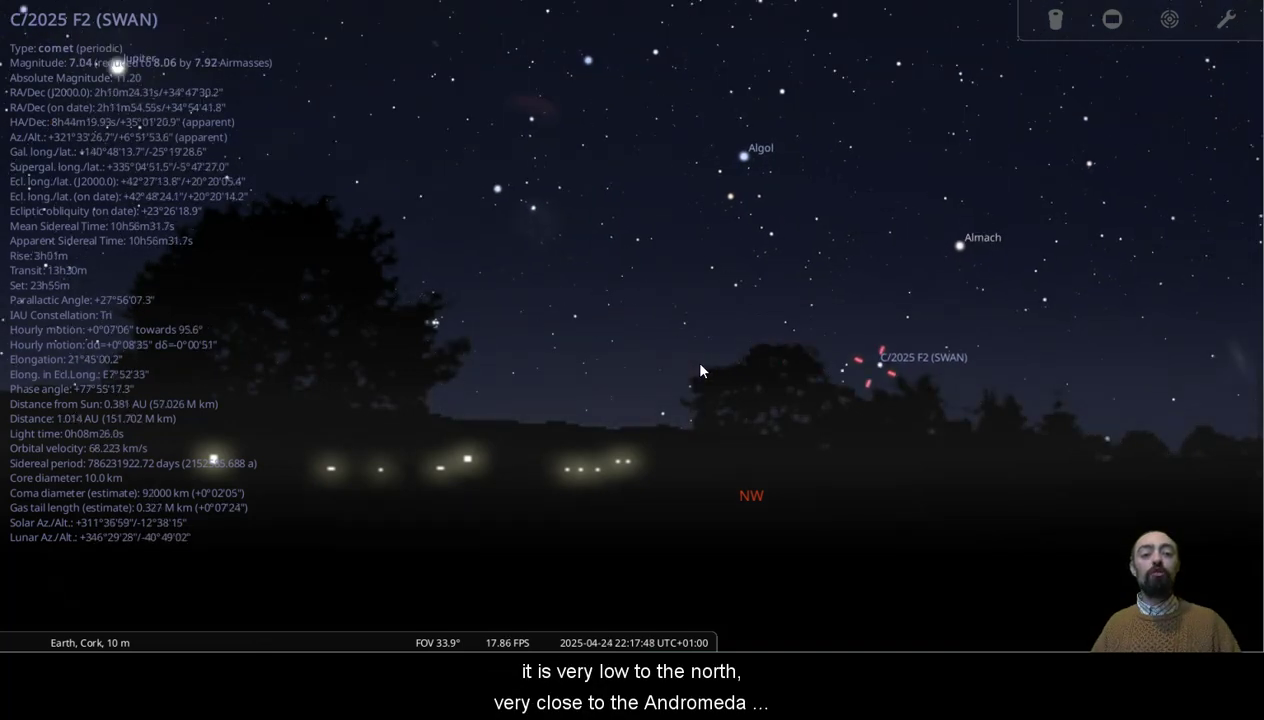